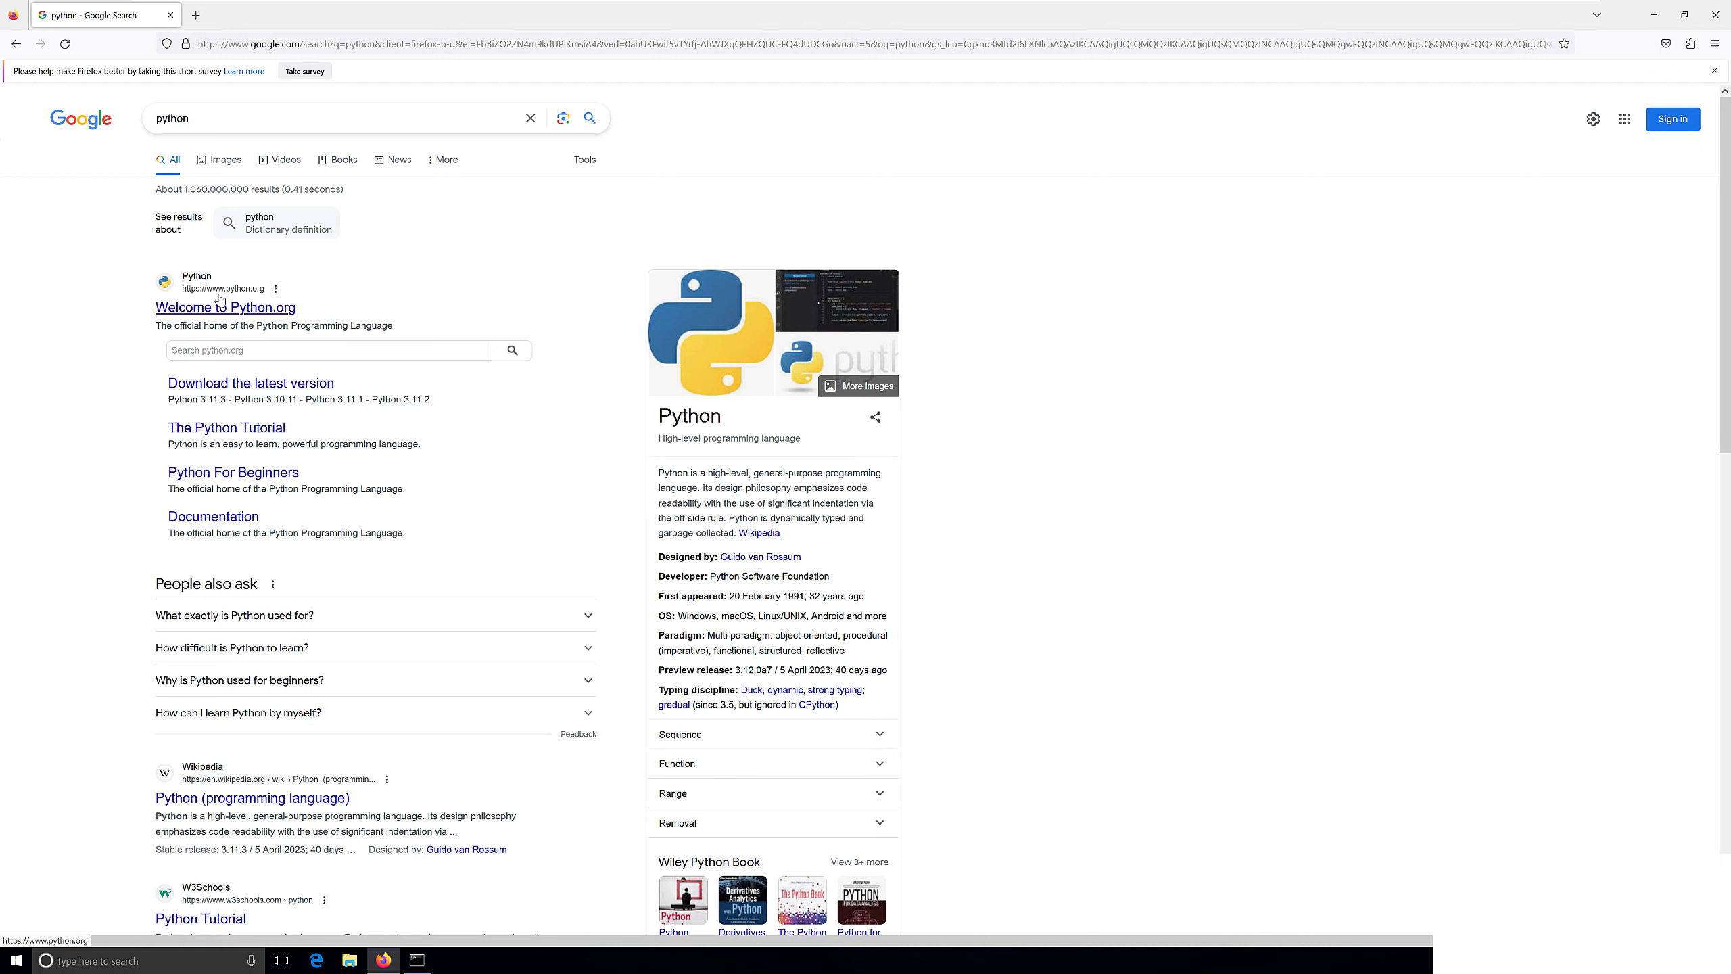
# Open the Microsoft Store app through Windows search and reload its start page.
pyautogui.click(143, 962)
pyautogui.write('m')
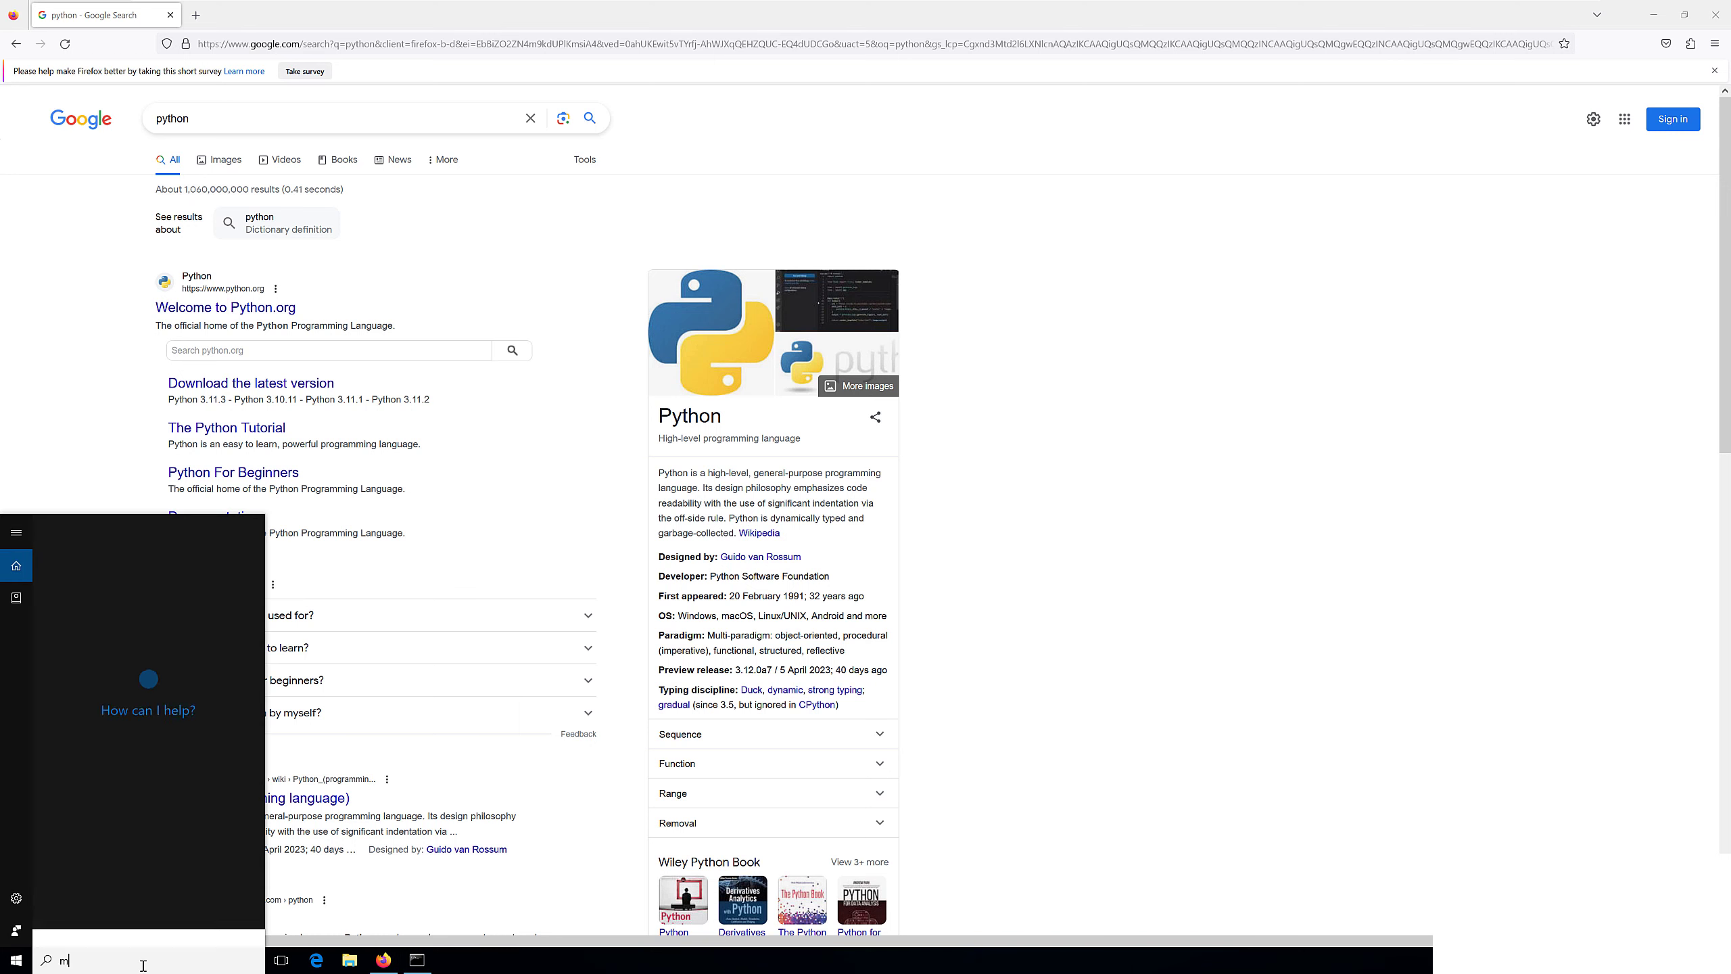
pyautogui.write('icr')
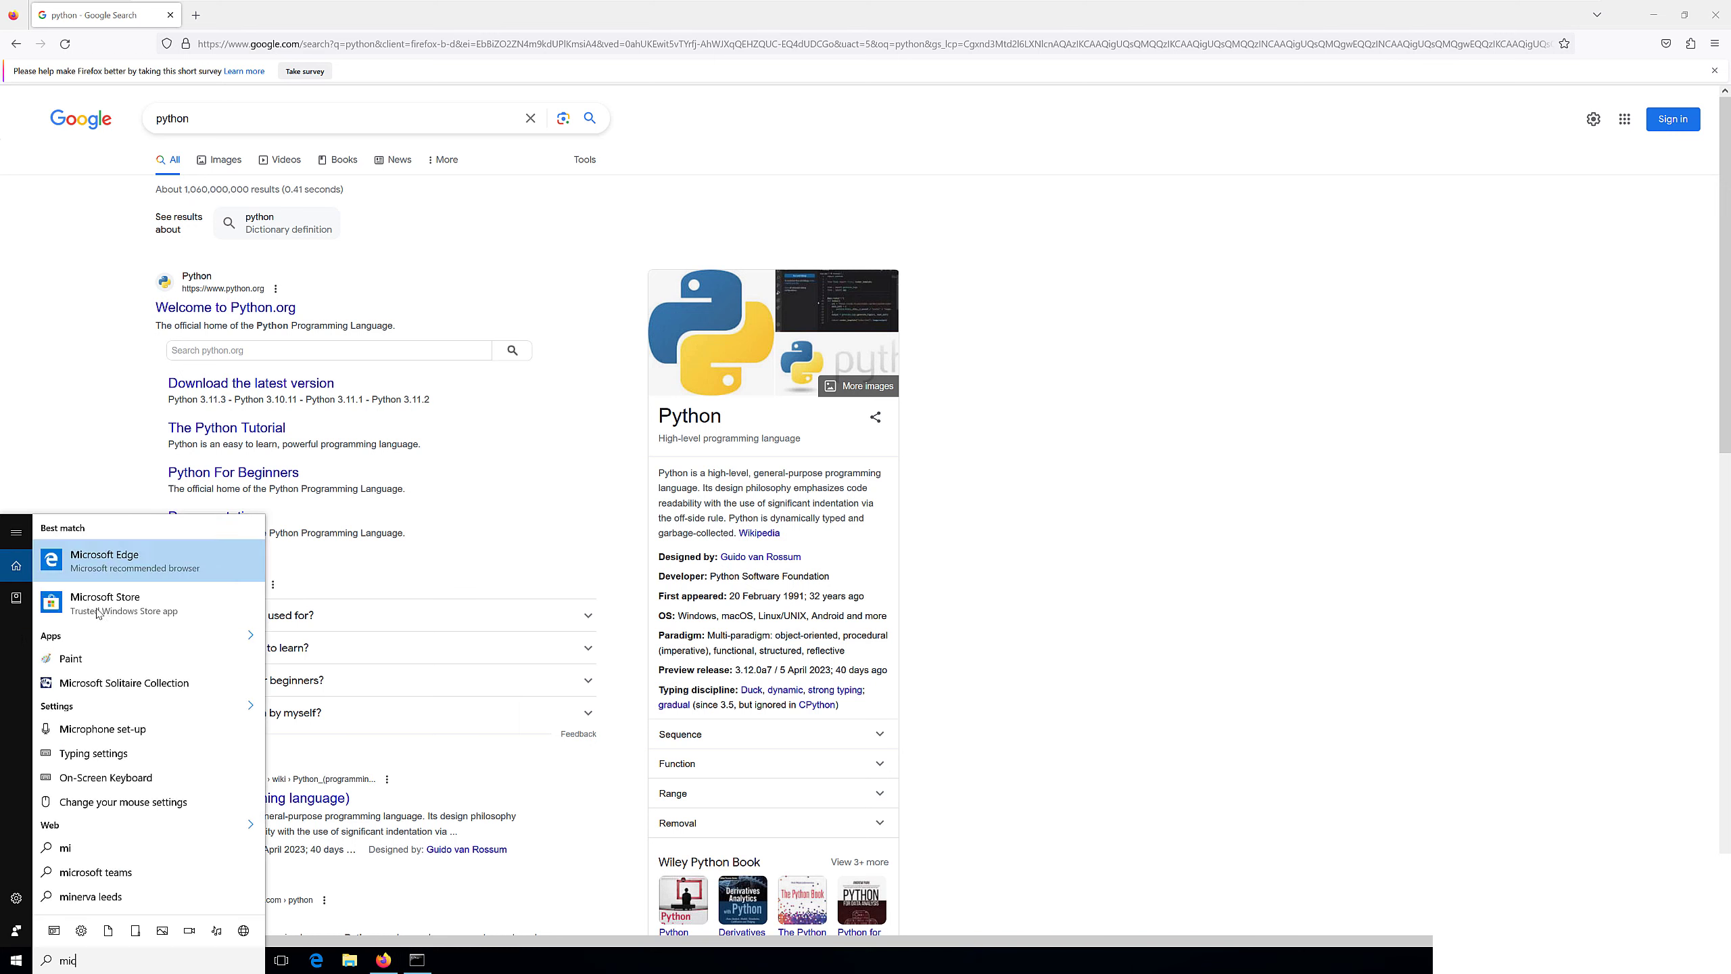
pyautogui.click(142, 612)
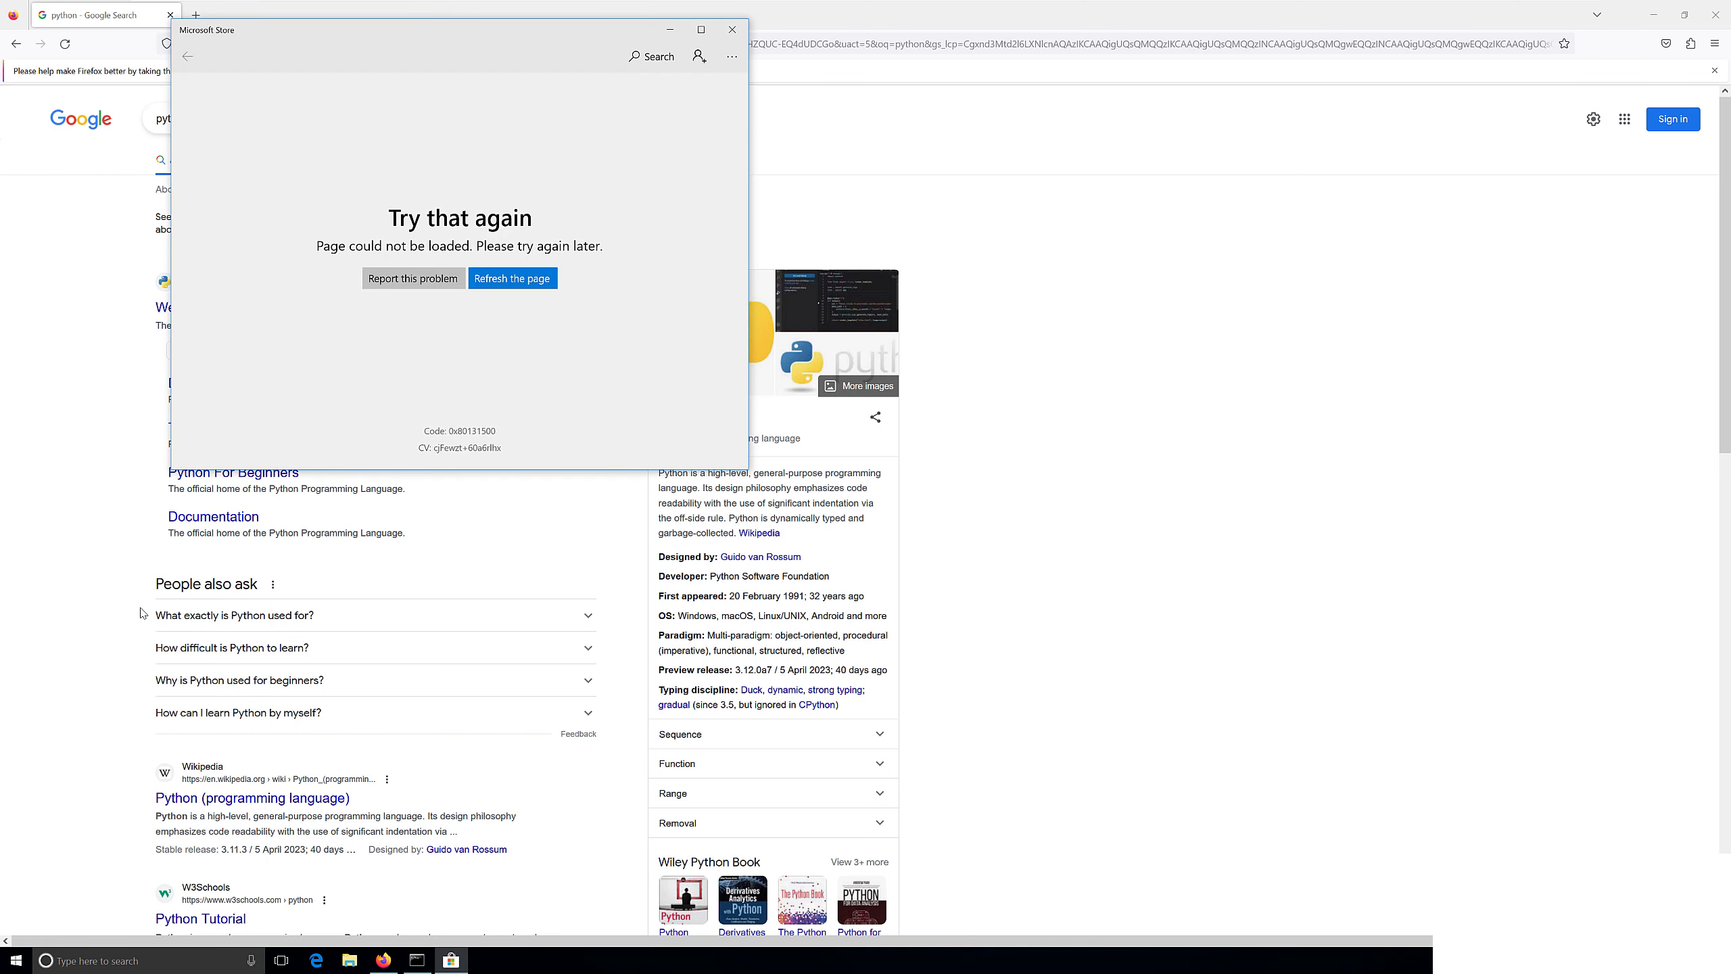
pyautogui.click(515, 279)
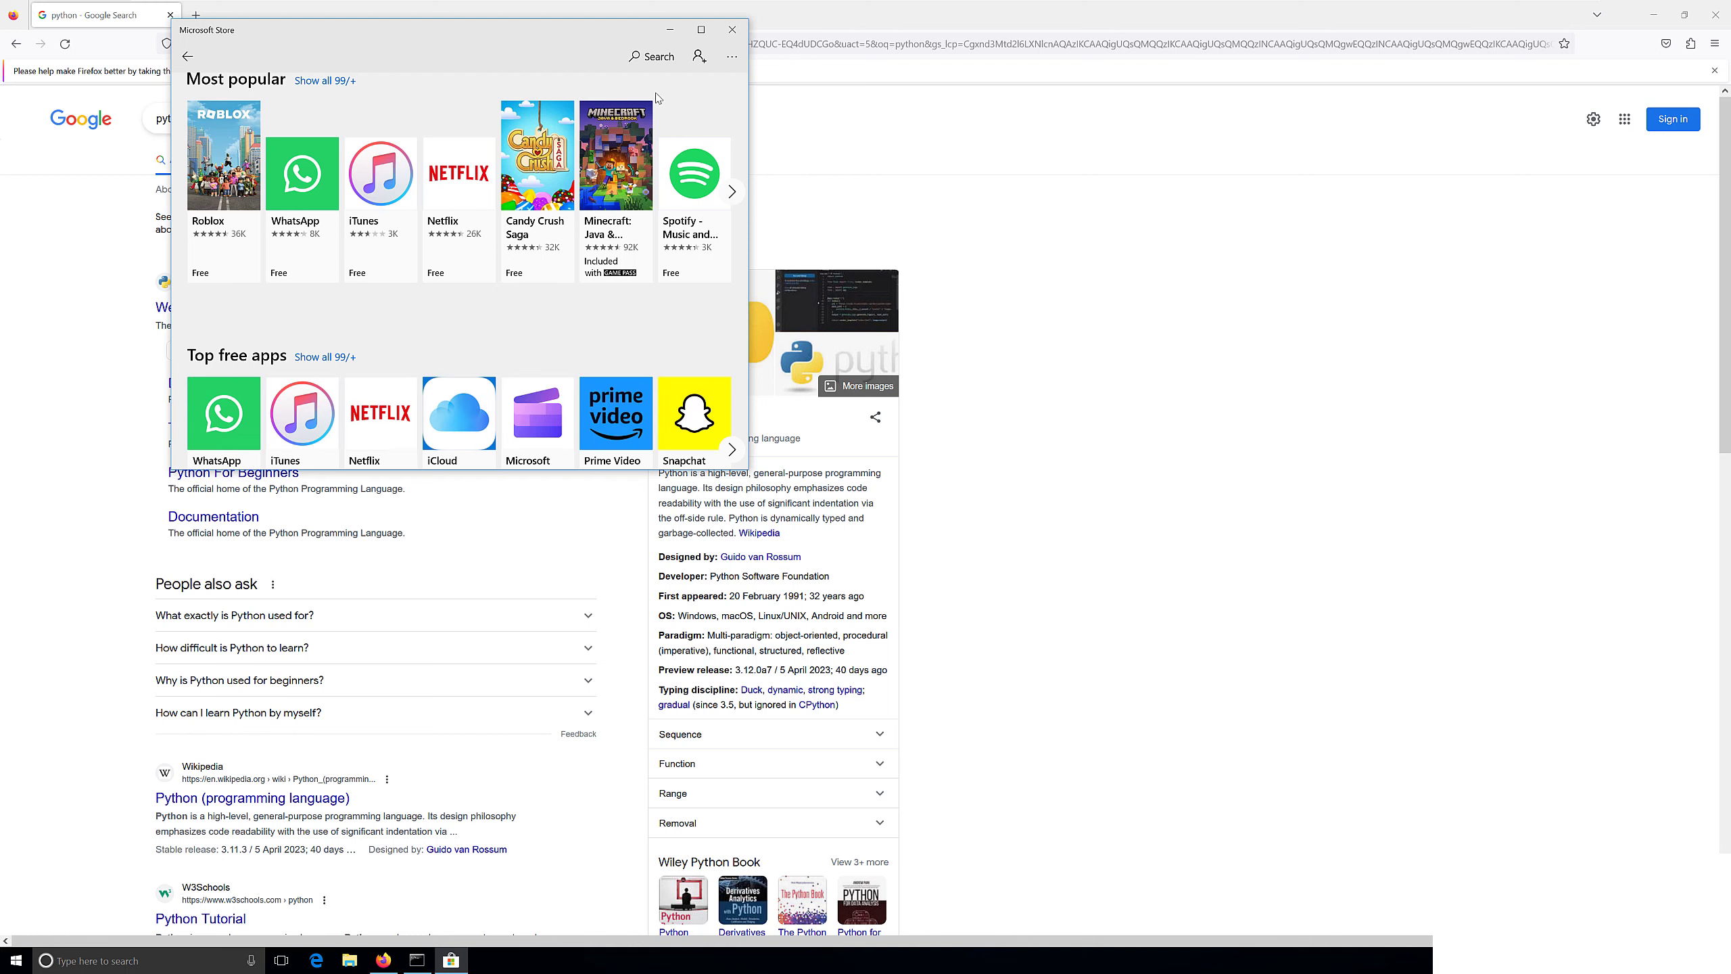
# Search the store for "python", pick Python 3.11 from the suggestions, and return to the Google results in Firefox.
pyautogui.click(647, 59)
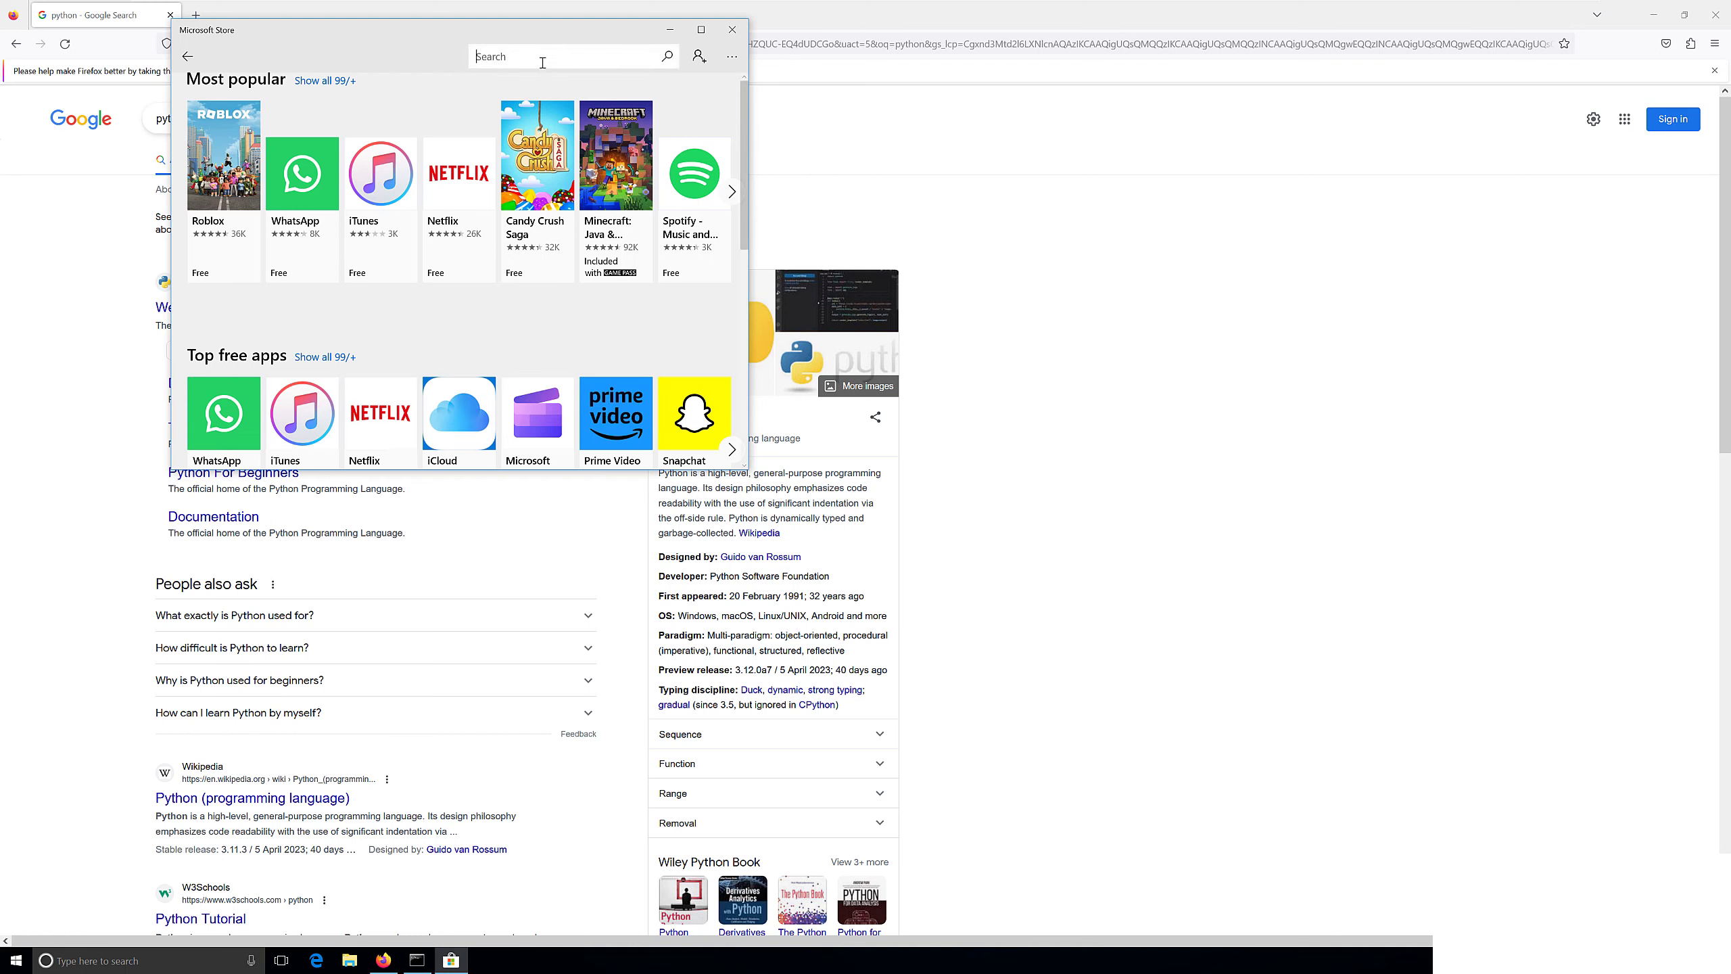
pyautogui.write('python')
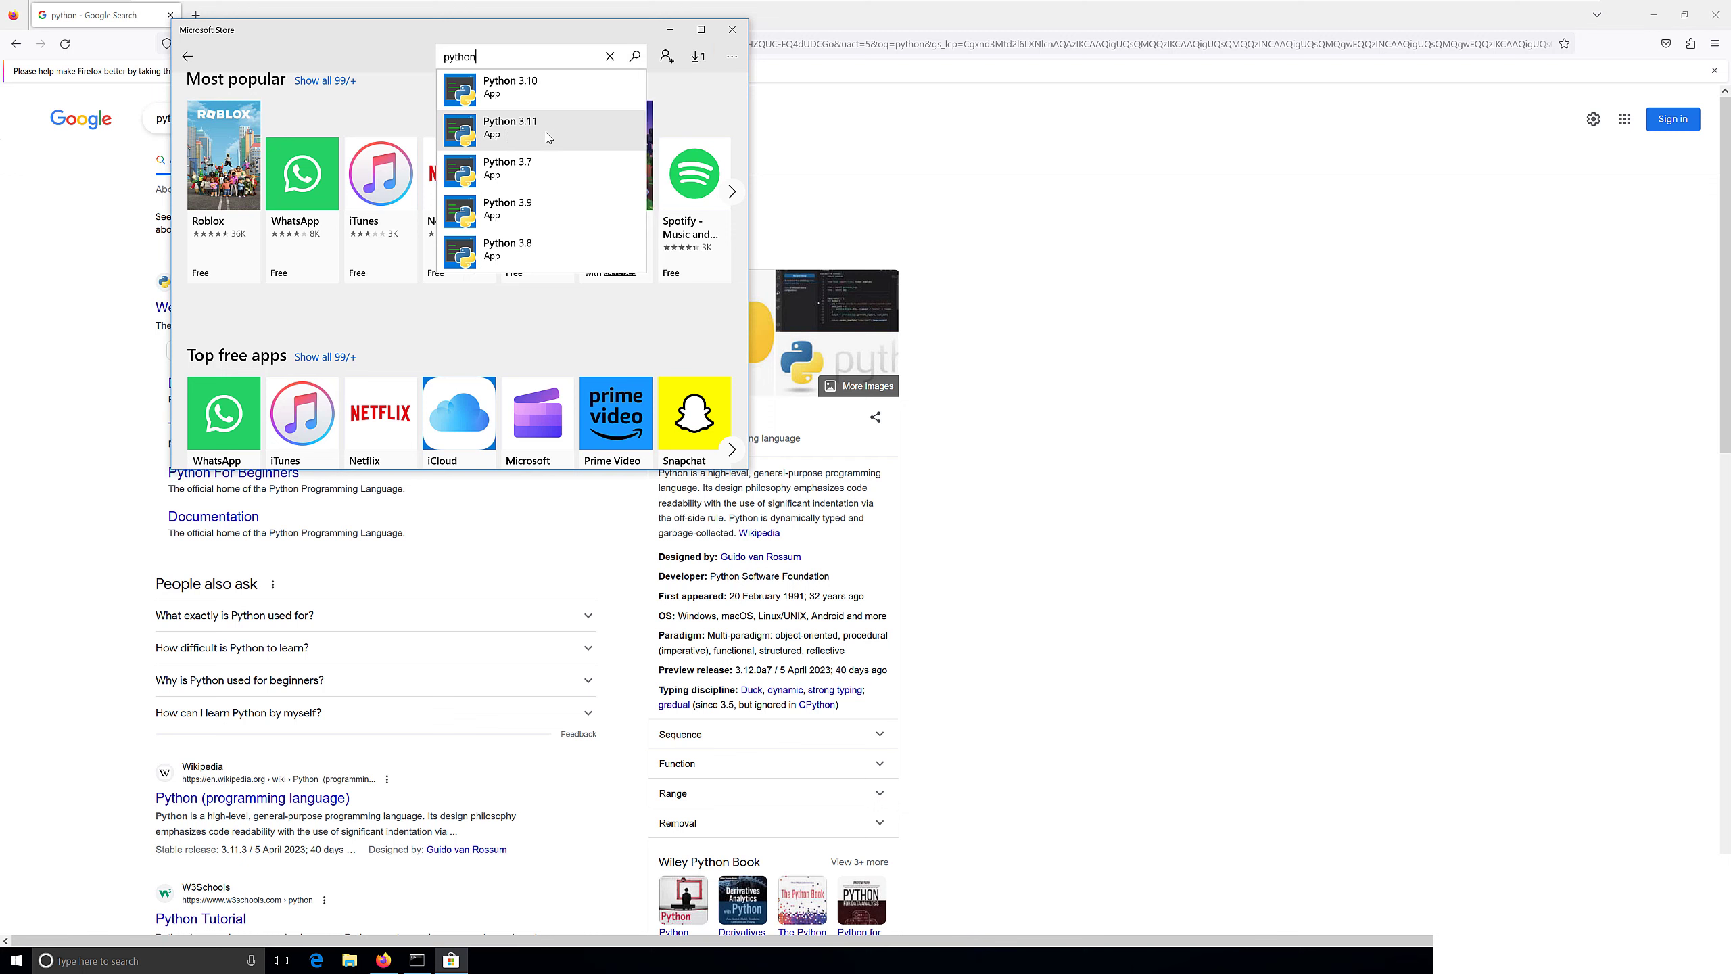
pyautogui.click(522, 134)
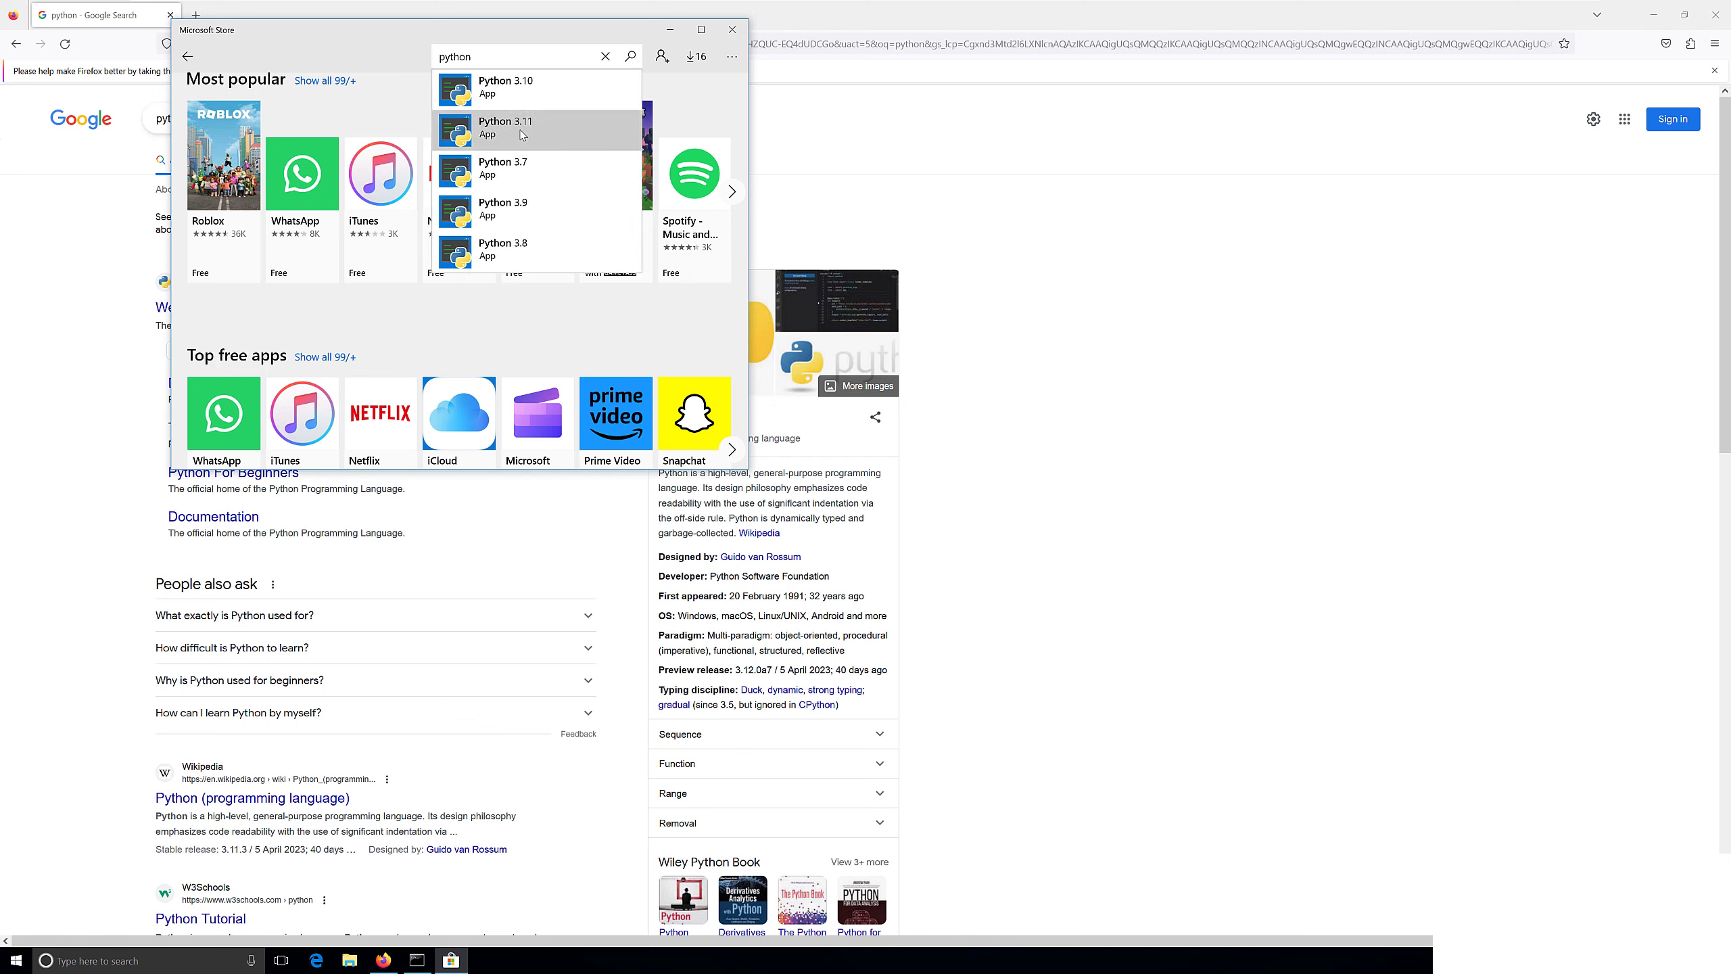
pyautogui.click(51, 369)
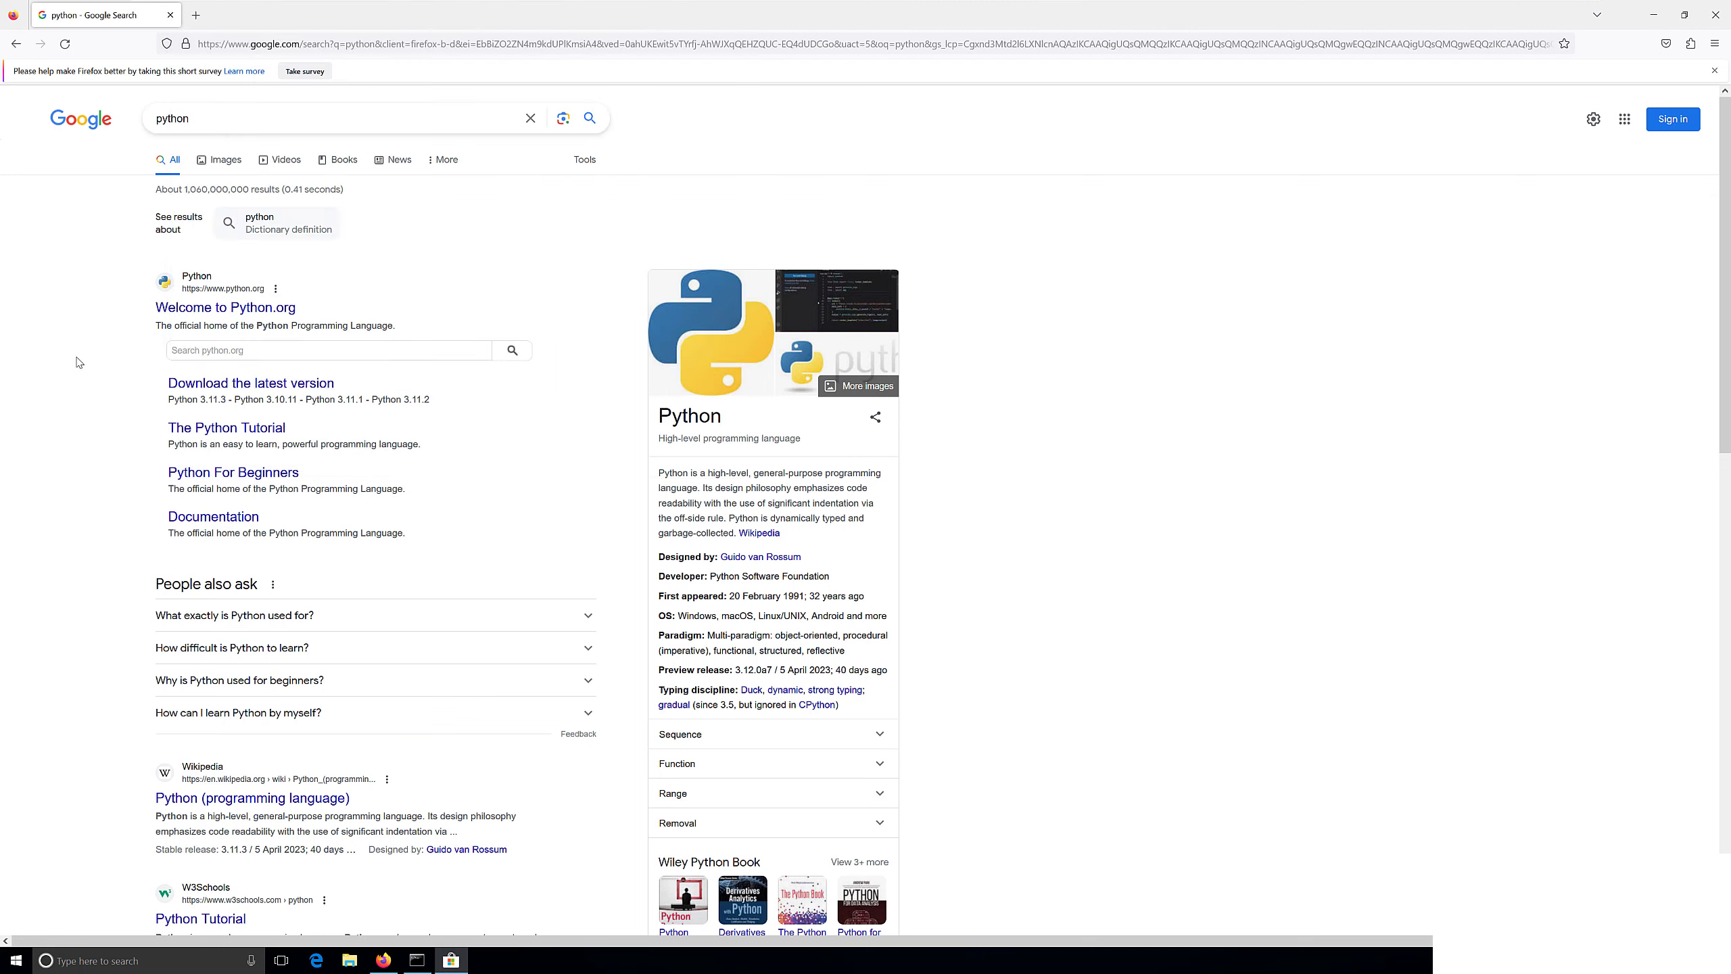
# Go to the official Python site's downloads page and download the Python 3.11.3 installer for Windows.
pyautogui.click(228, 309)
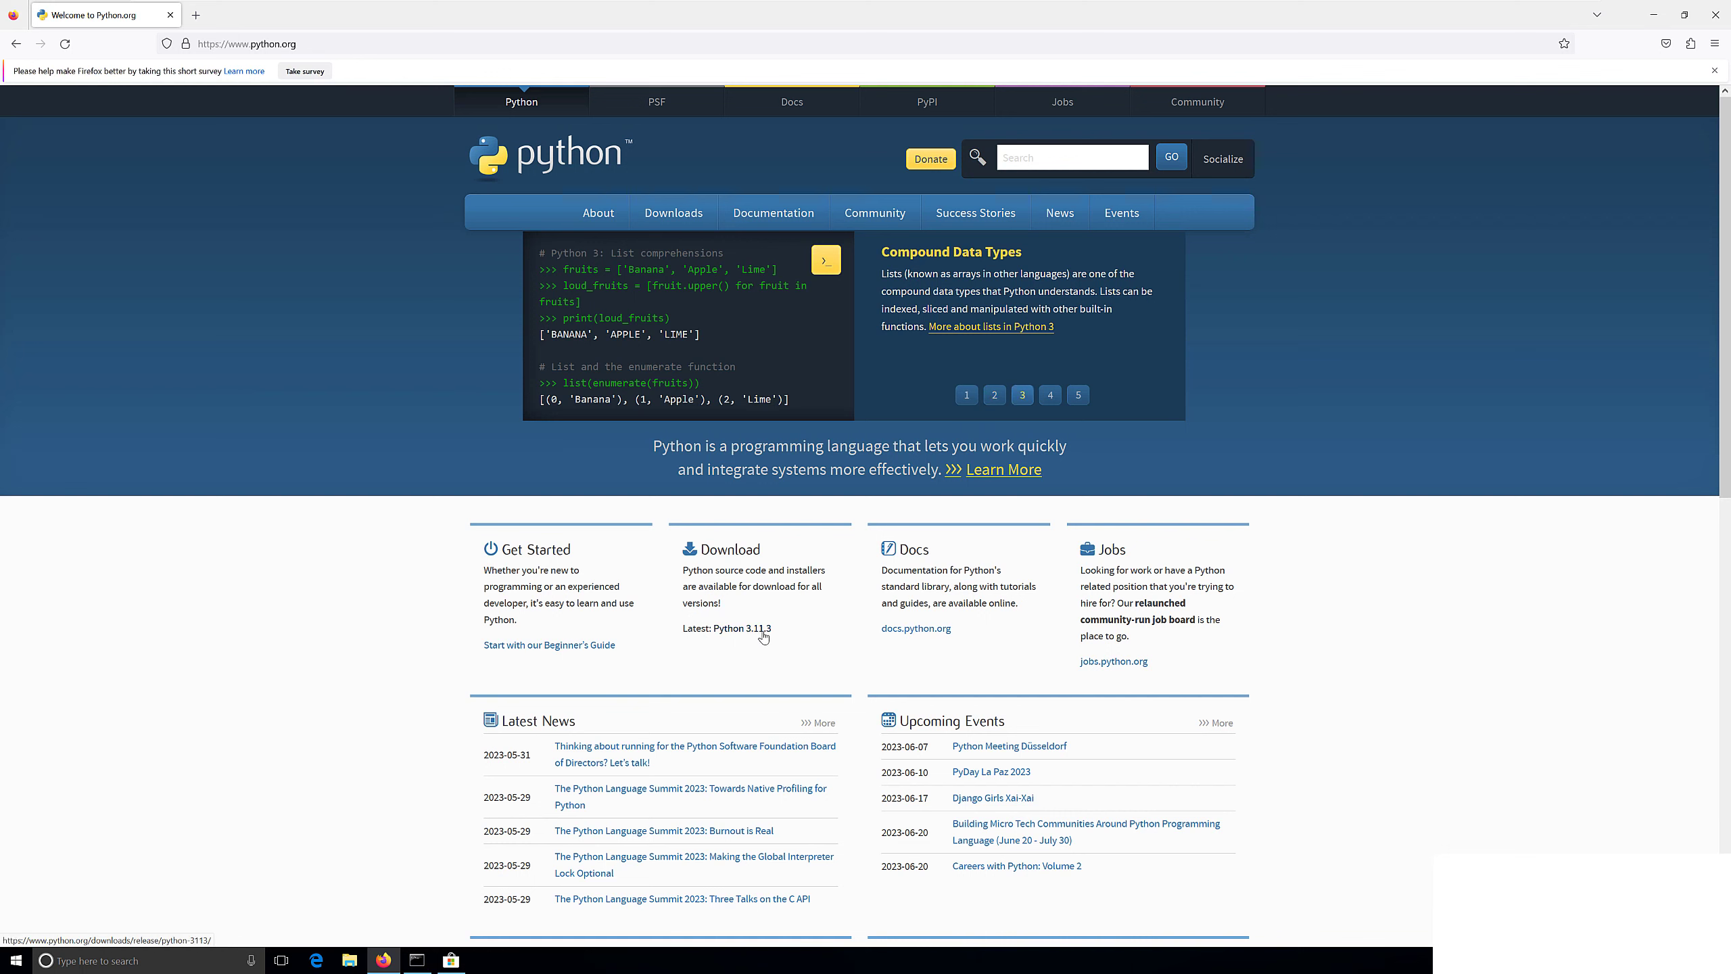
pyautogui.click(673, 217)
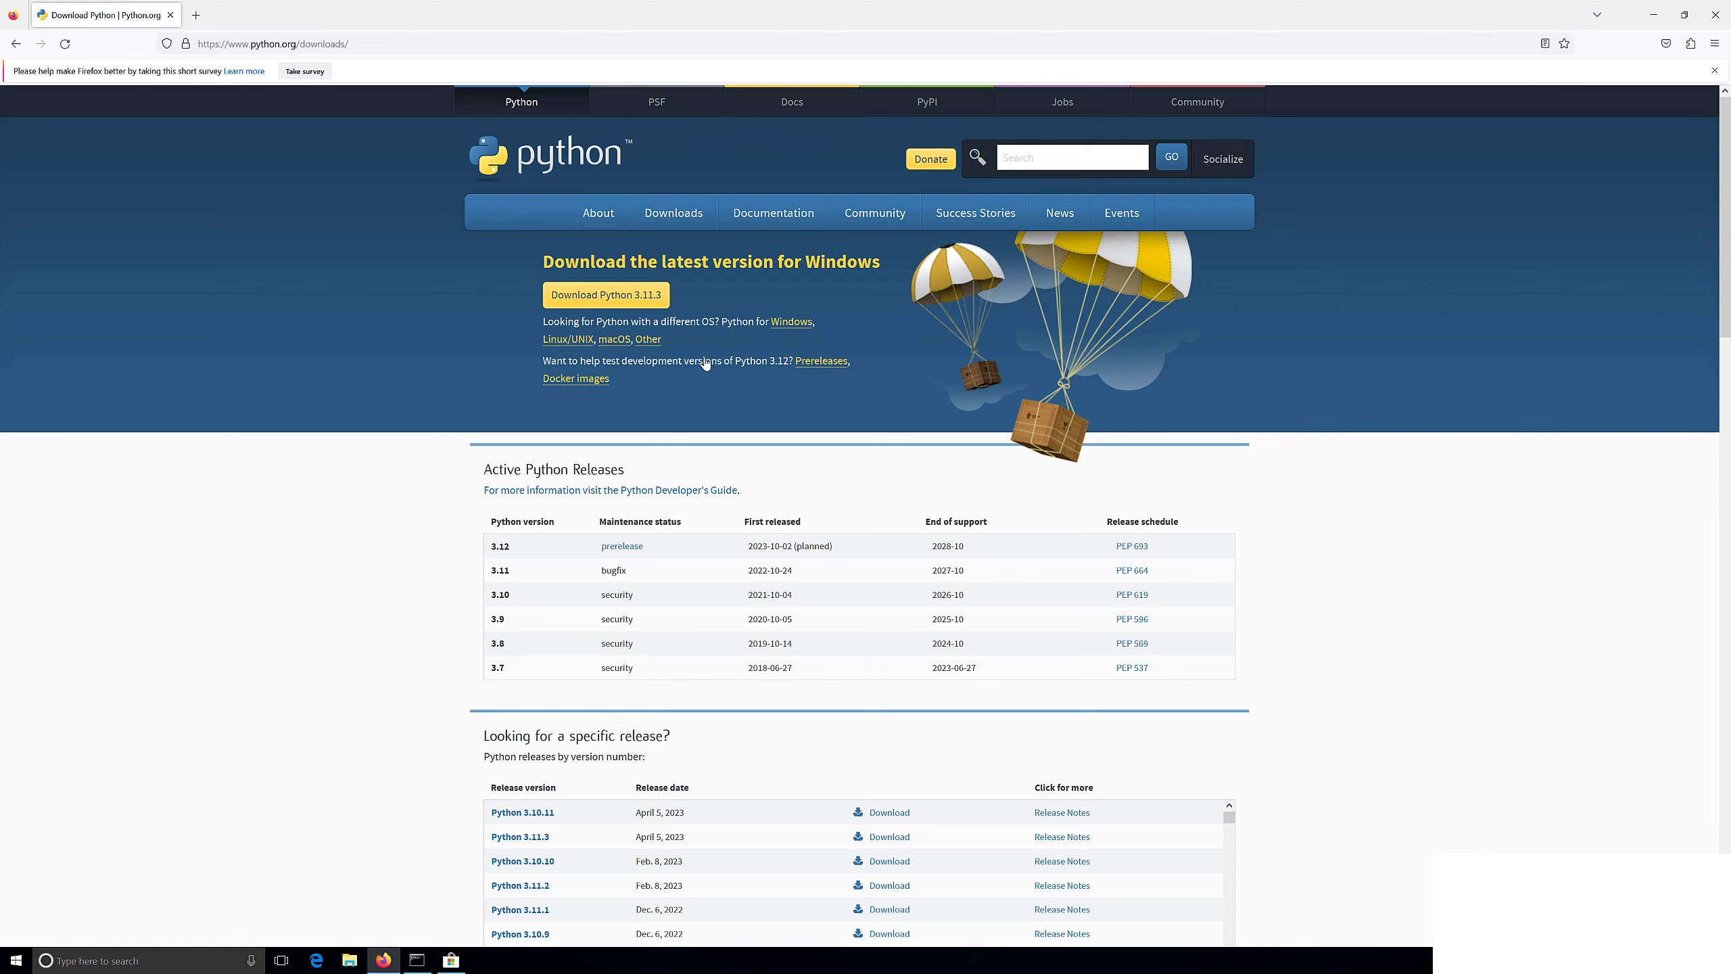
pyautogui.click(650, 303)
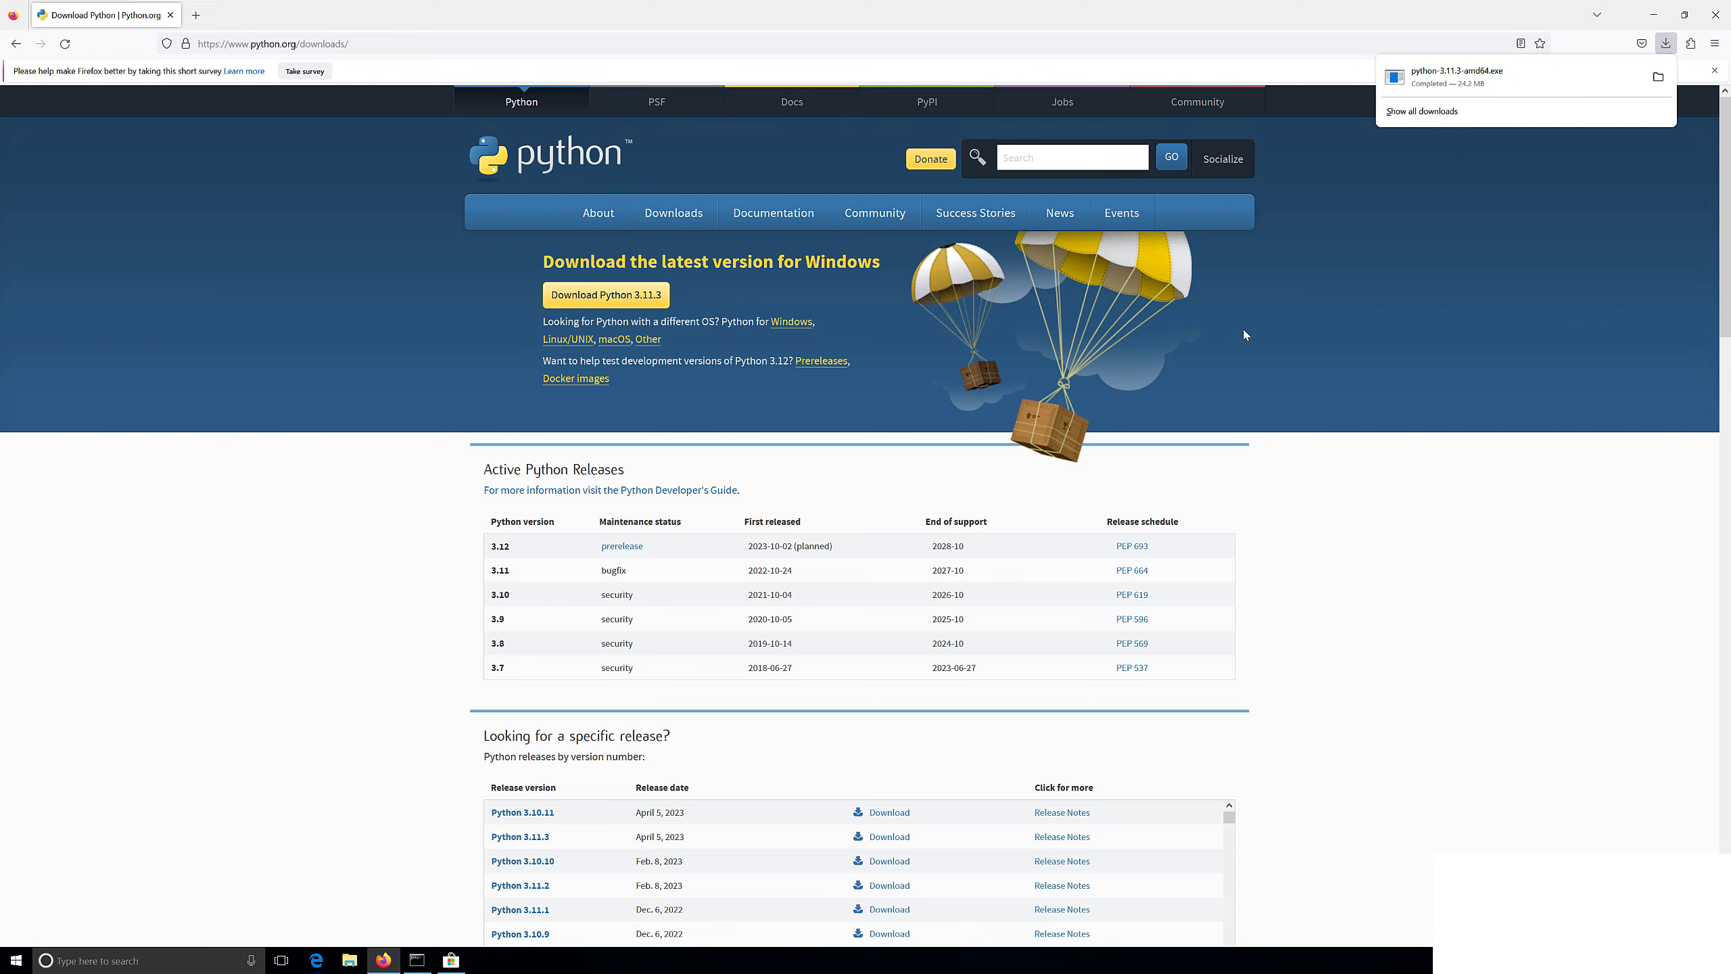
# Launch the downloaded python-3.11.3-amd64.exe and choose a customized installation with python.exe added to PATH.
pyautogui.click(1513, 89)
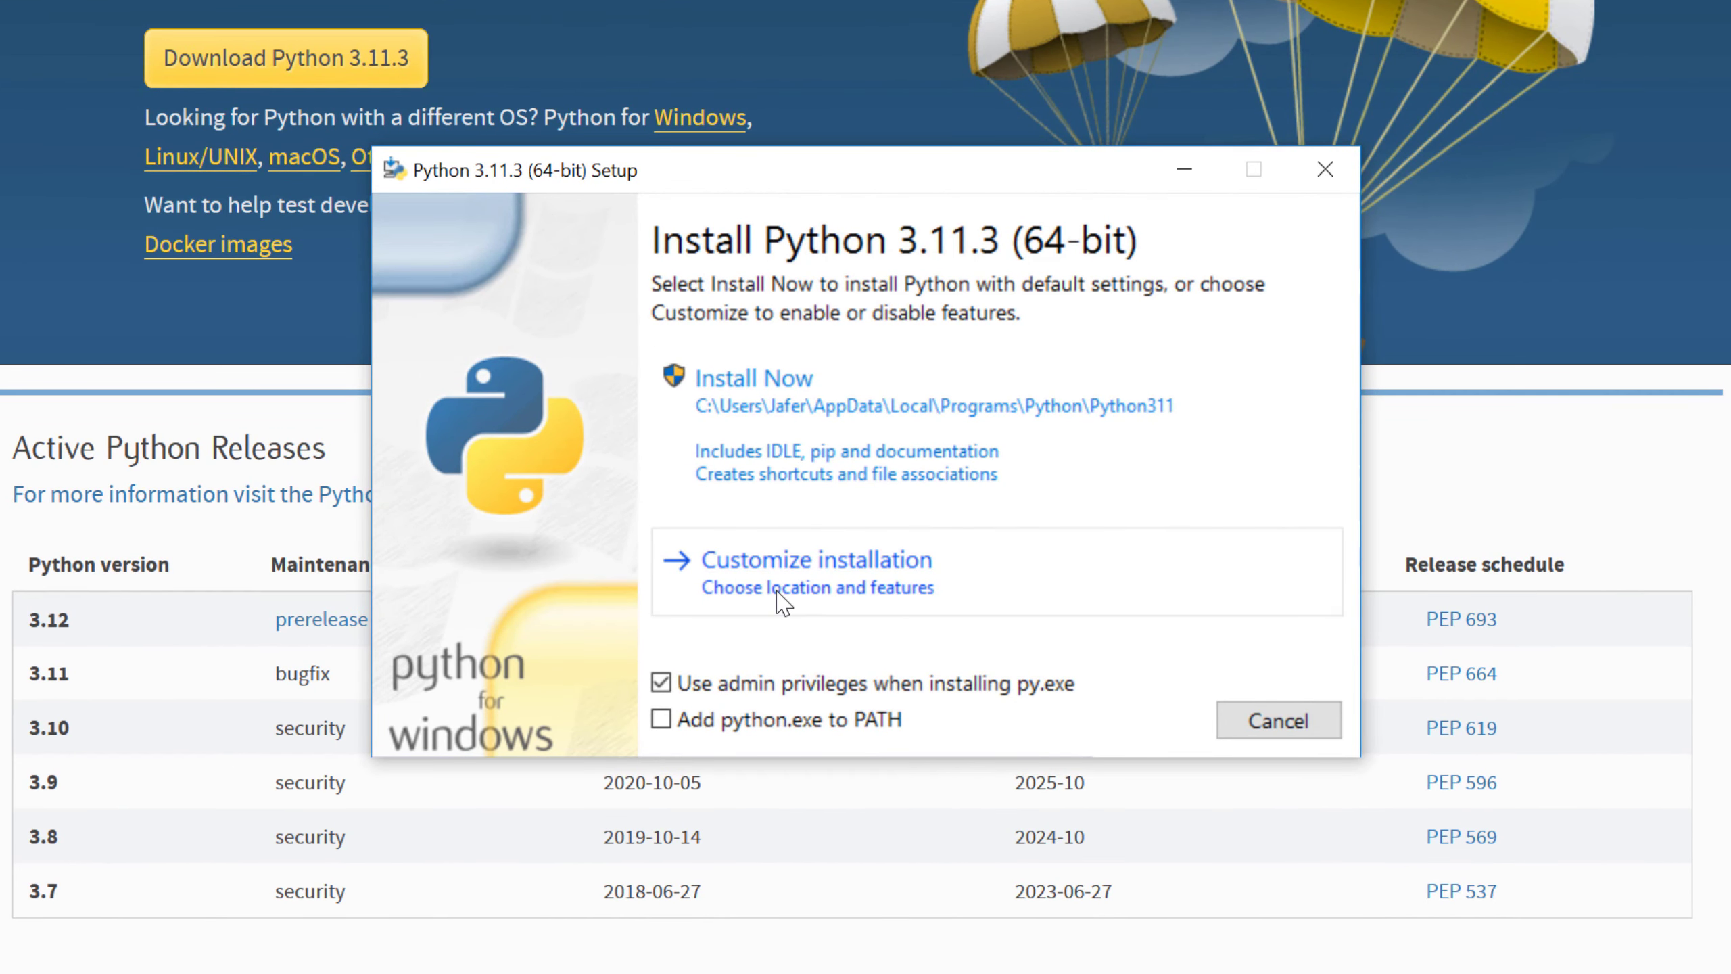
pyautogui.click(661, 721)
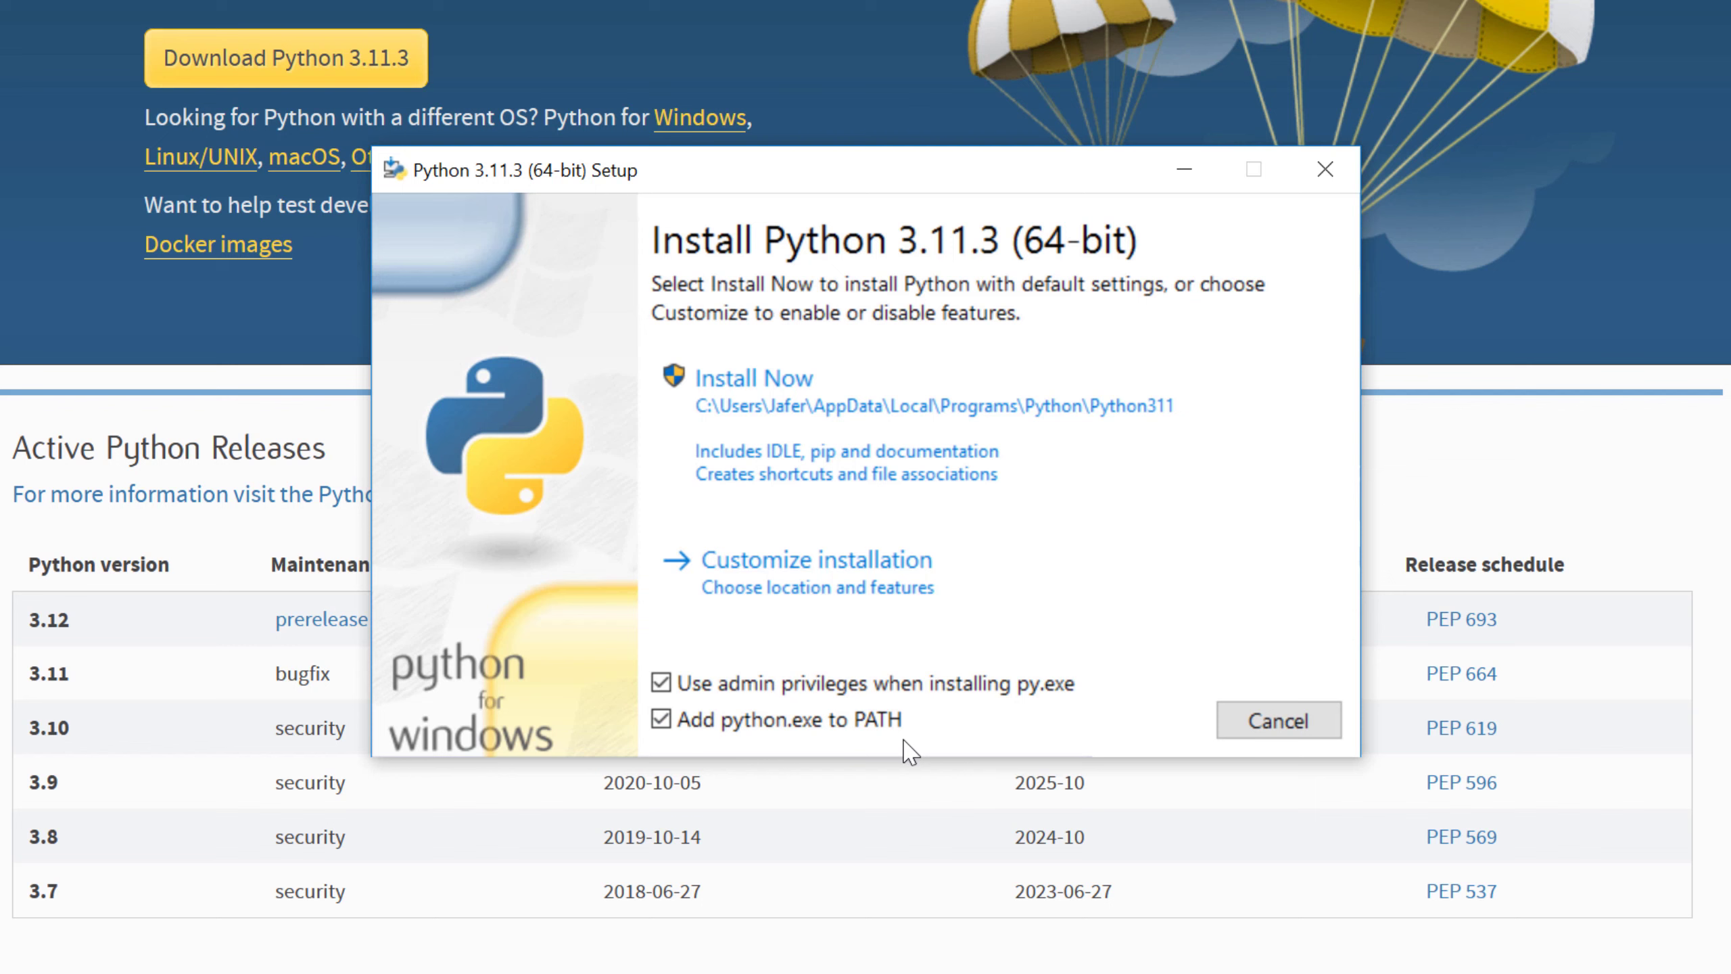
pyautogui.click(820, 592)
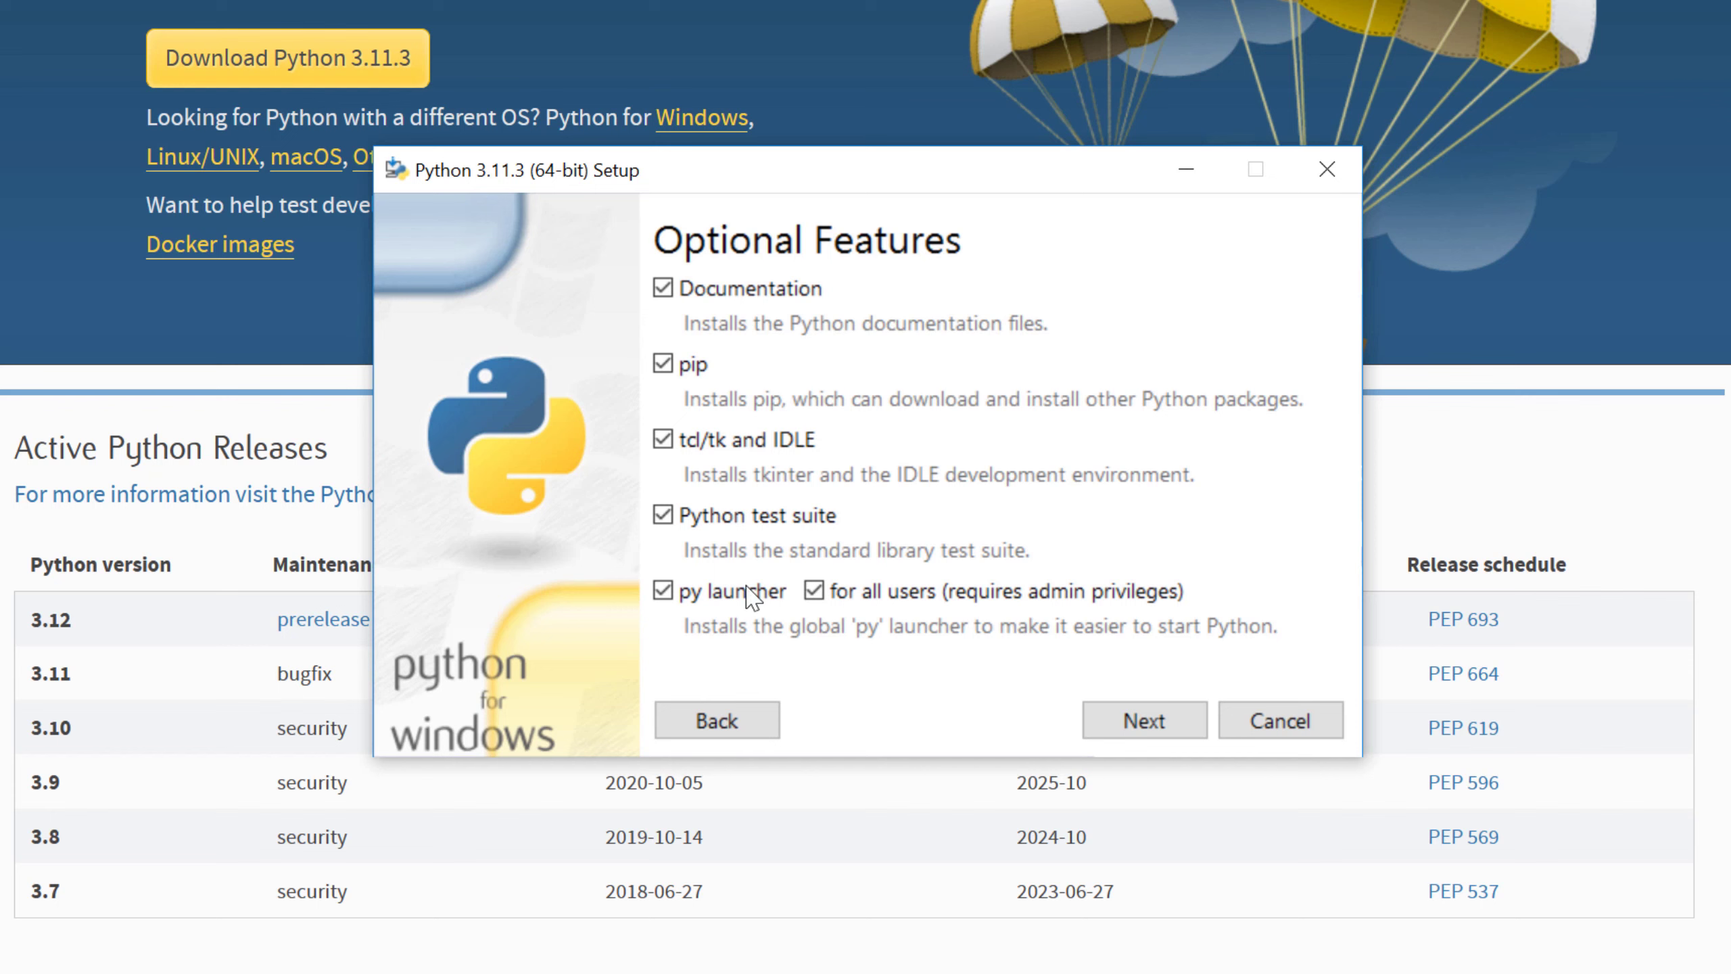
# Accept the default optional features, enable installing Python 3.11 for all users, and run the installation with administrator permission.
pyautogui.click(1158, 723)
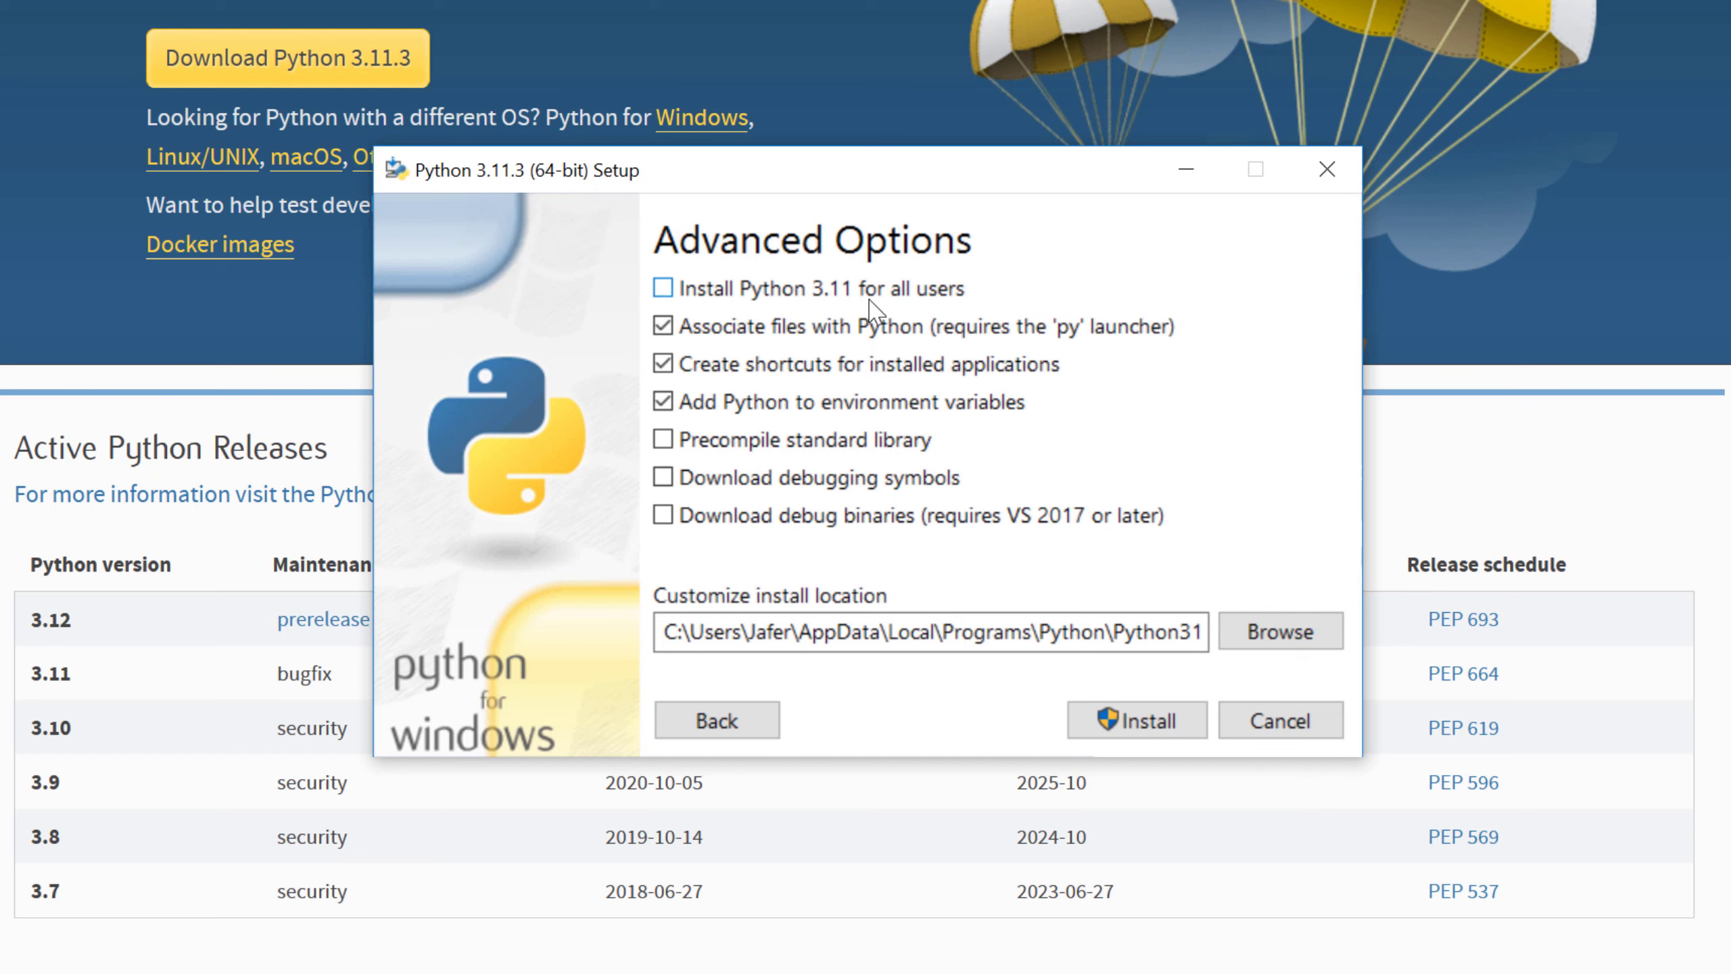
pyautogui.click(662, 291)
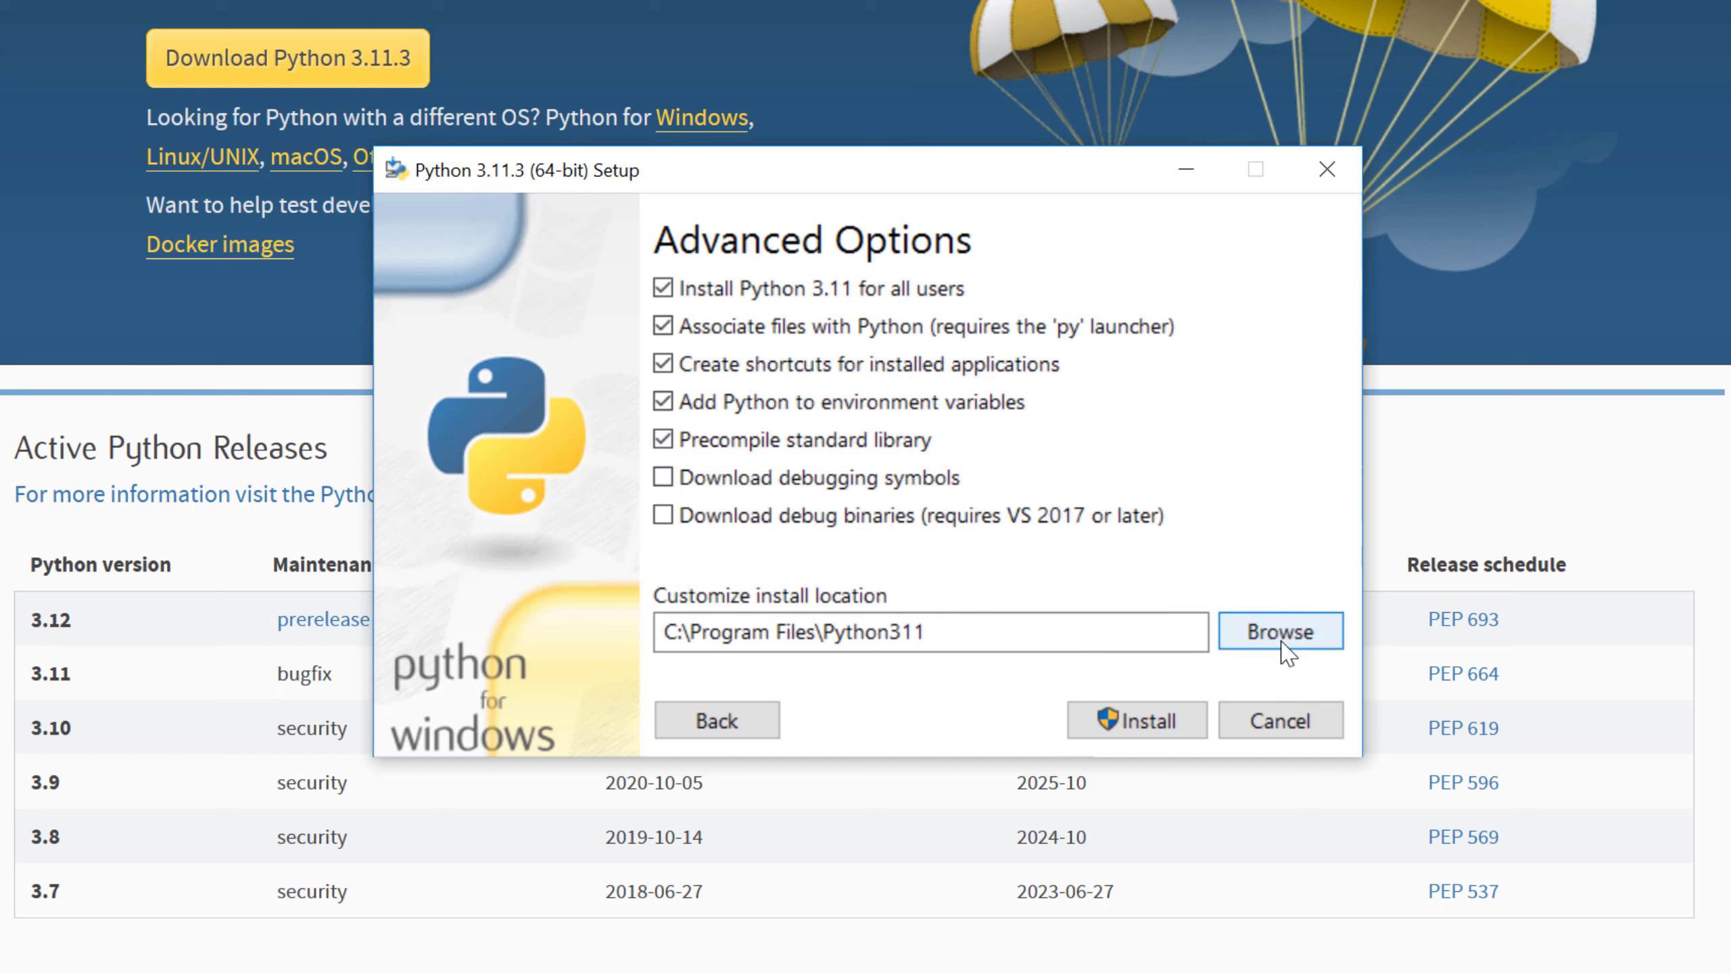
pyautogui.click(1159, 720)
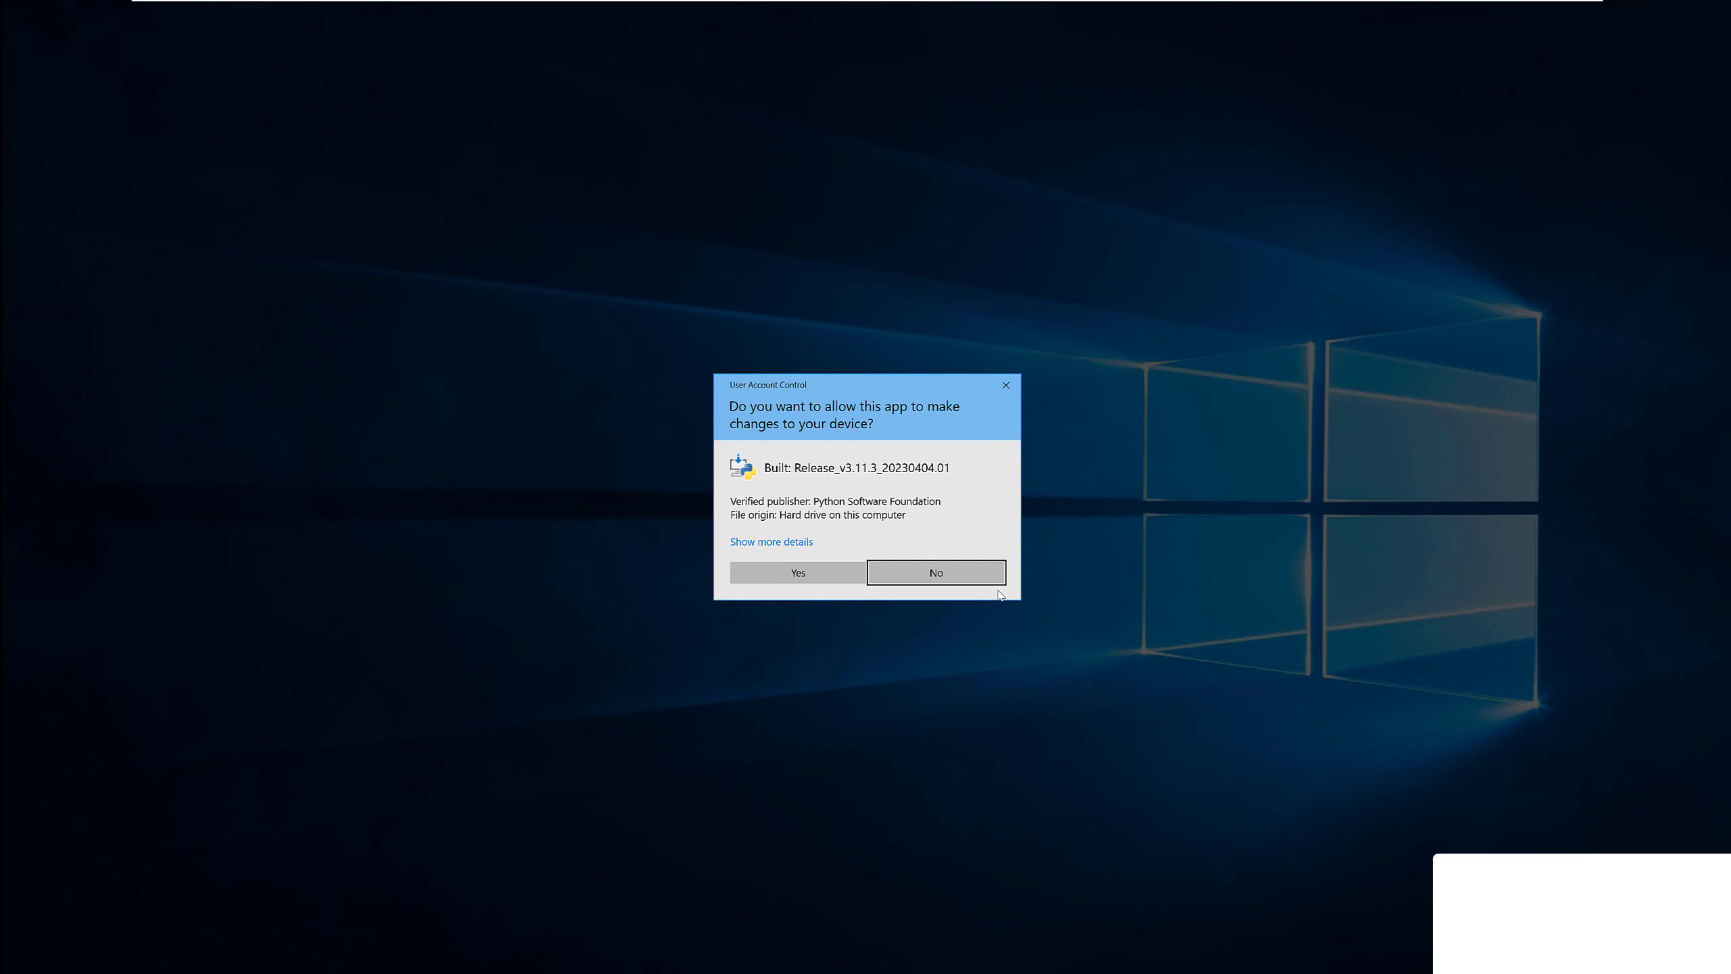
pyautogui.click(804, 574)
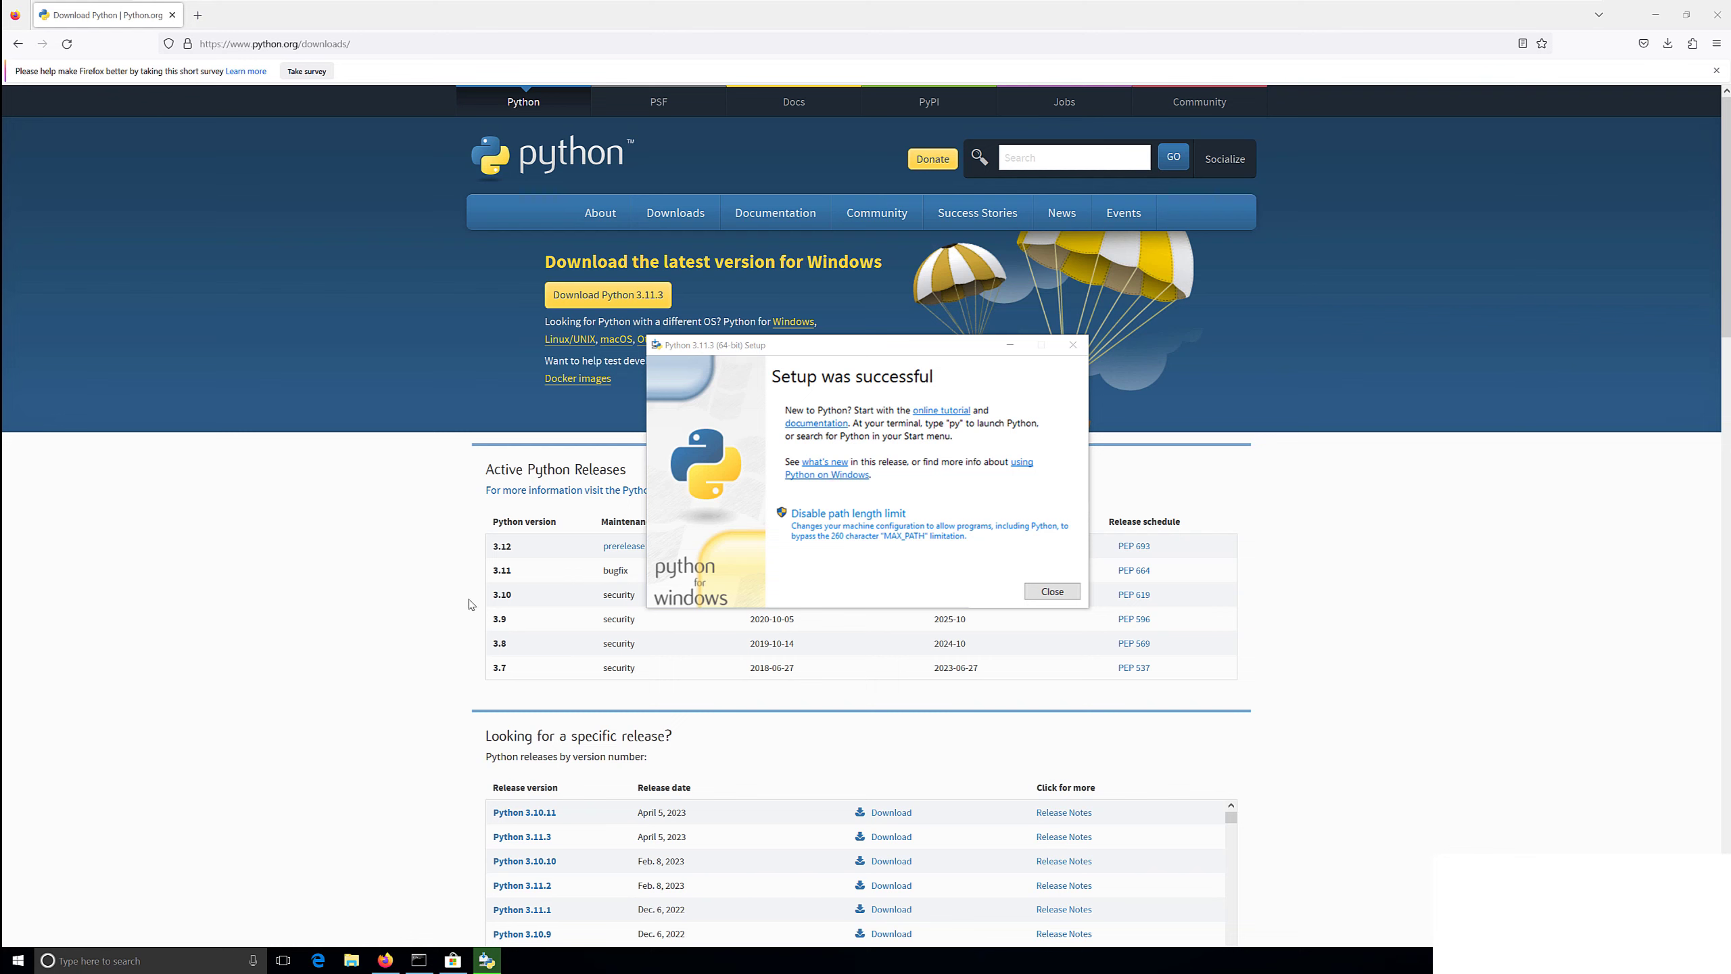
# Open Command Prompt and check the installed Python version with "python --version".
pyautogui.click(139, 962)
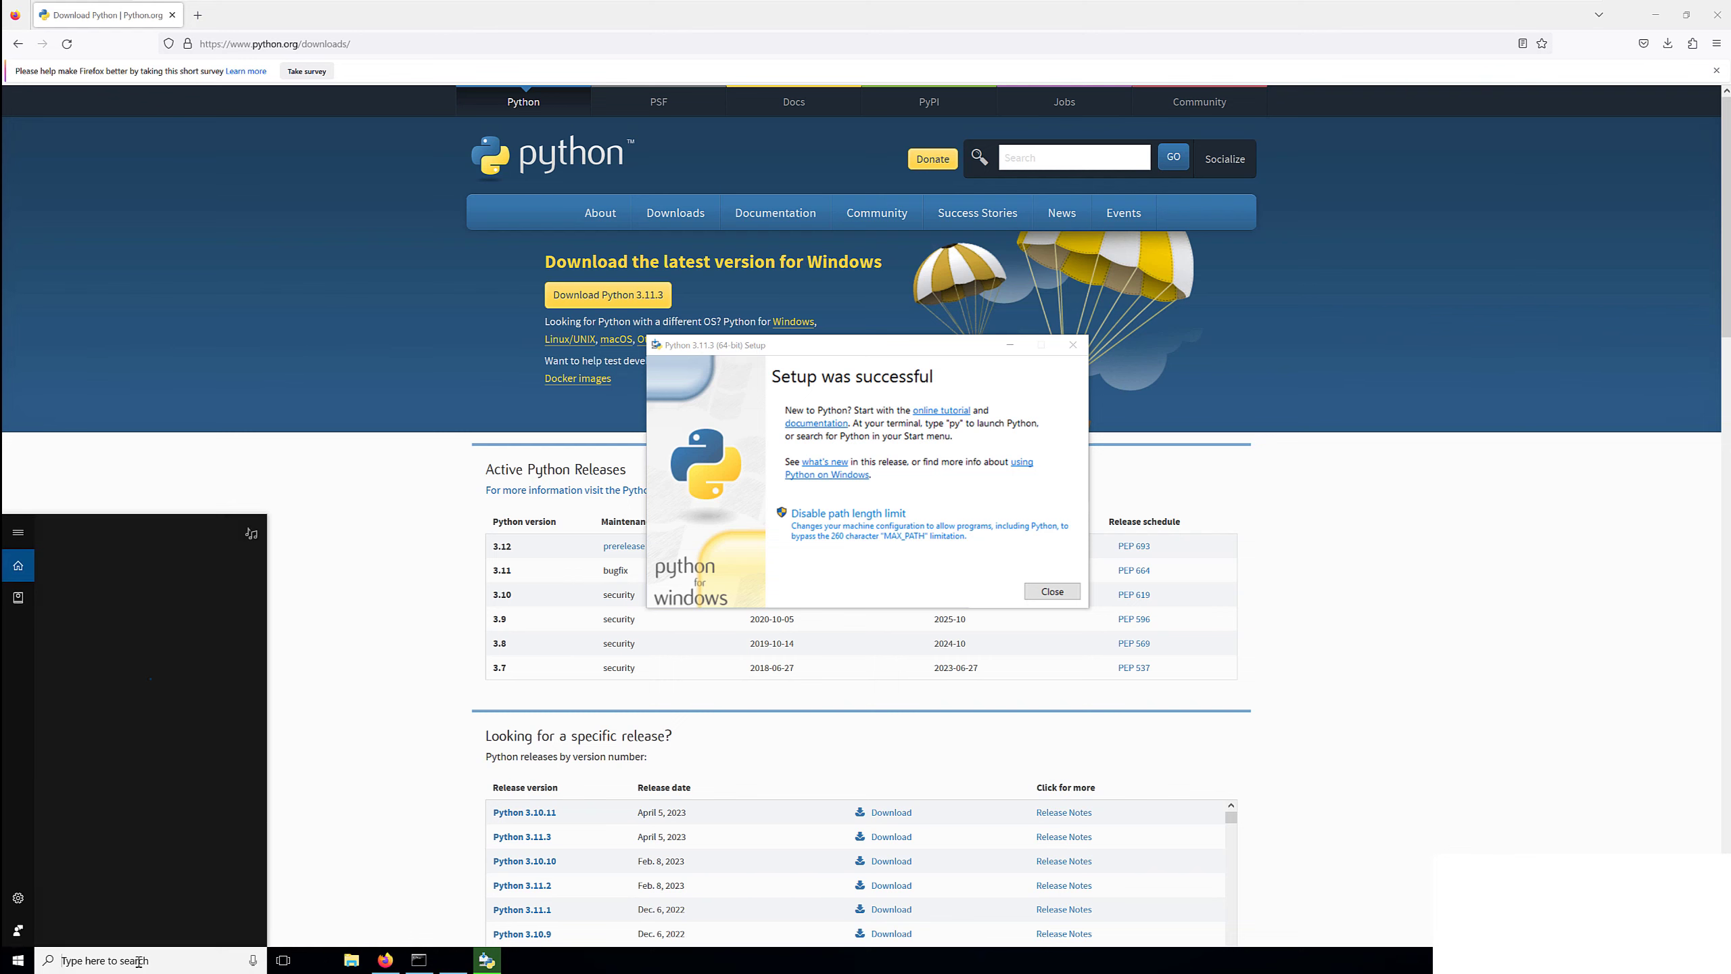
pyautogui.write('cmd')
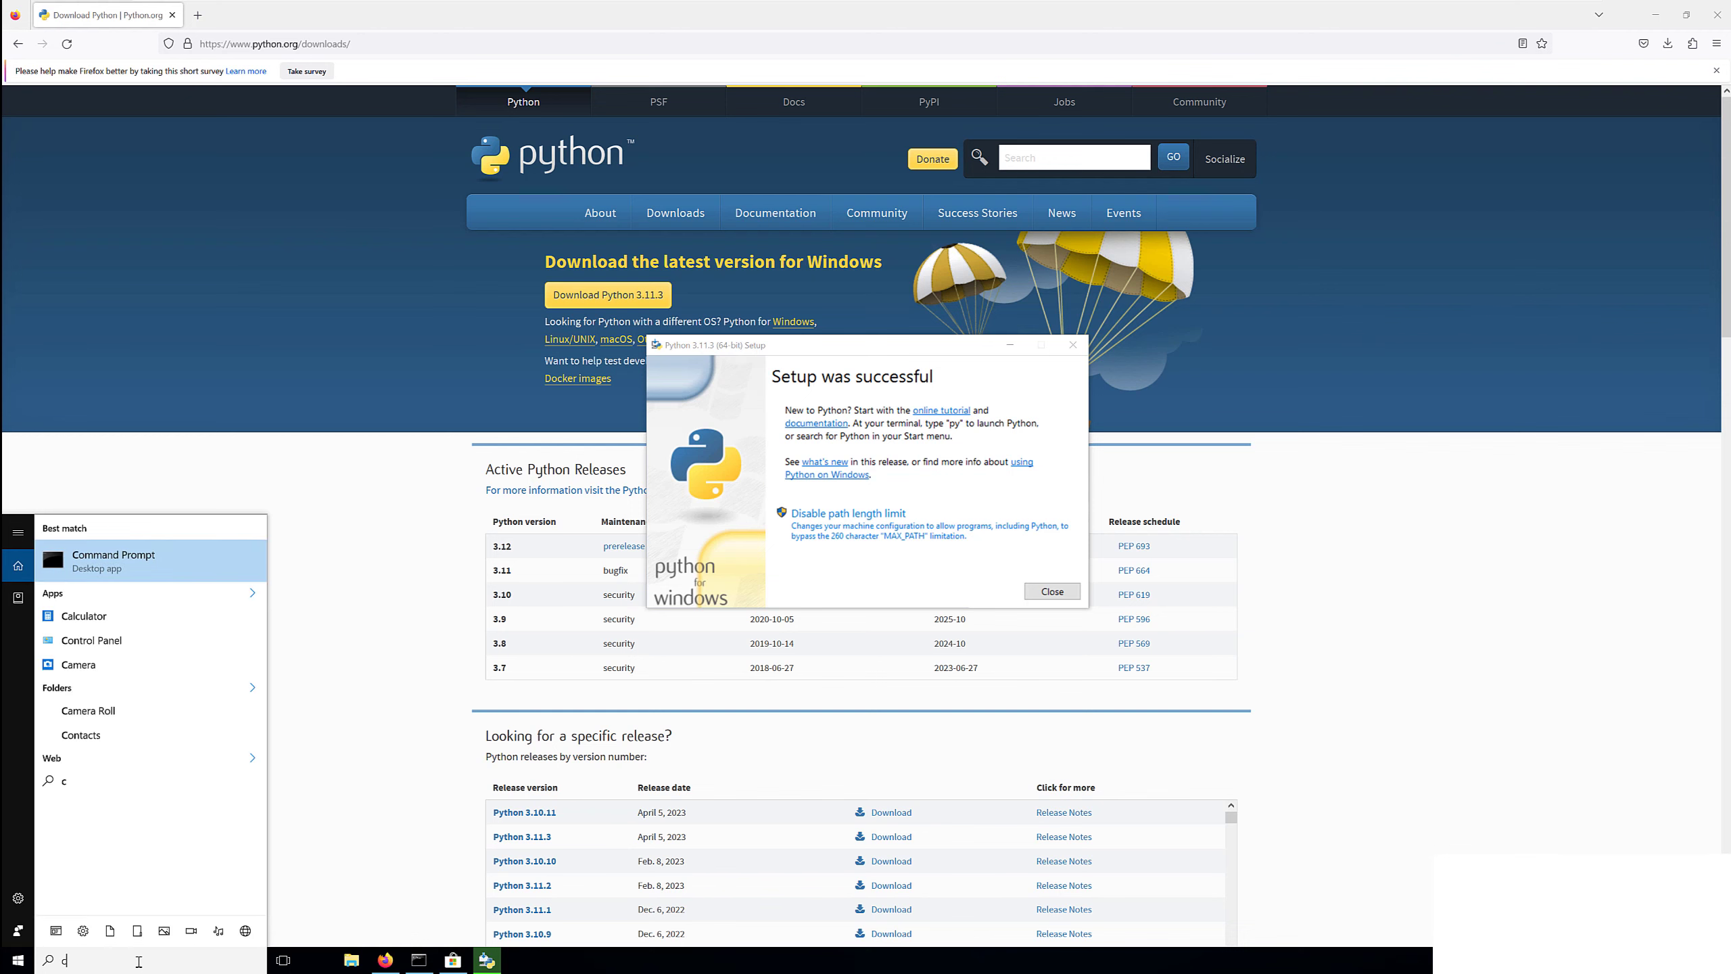
pyautogui.press('Return')
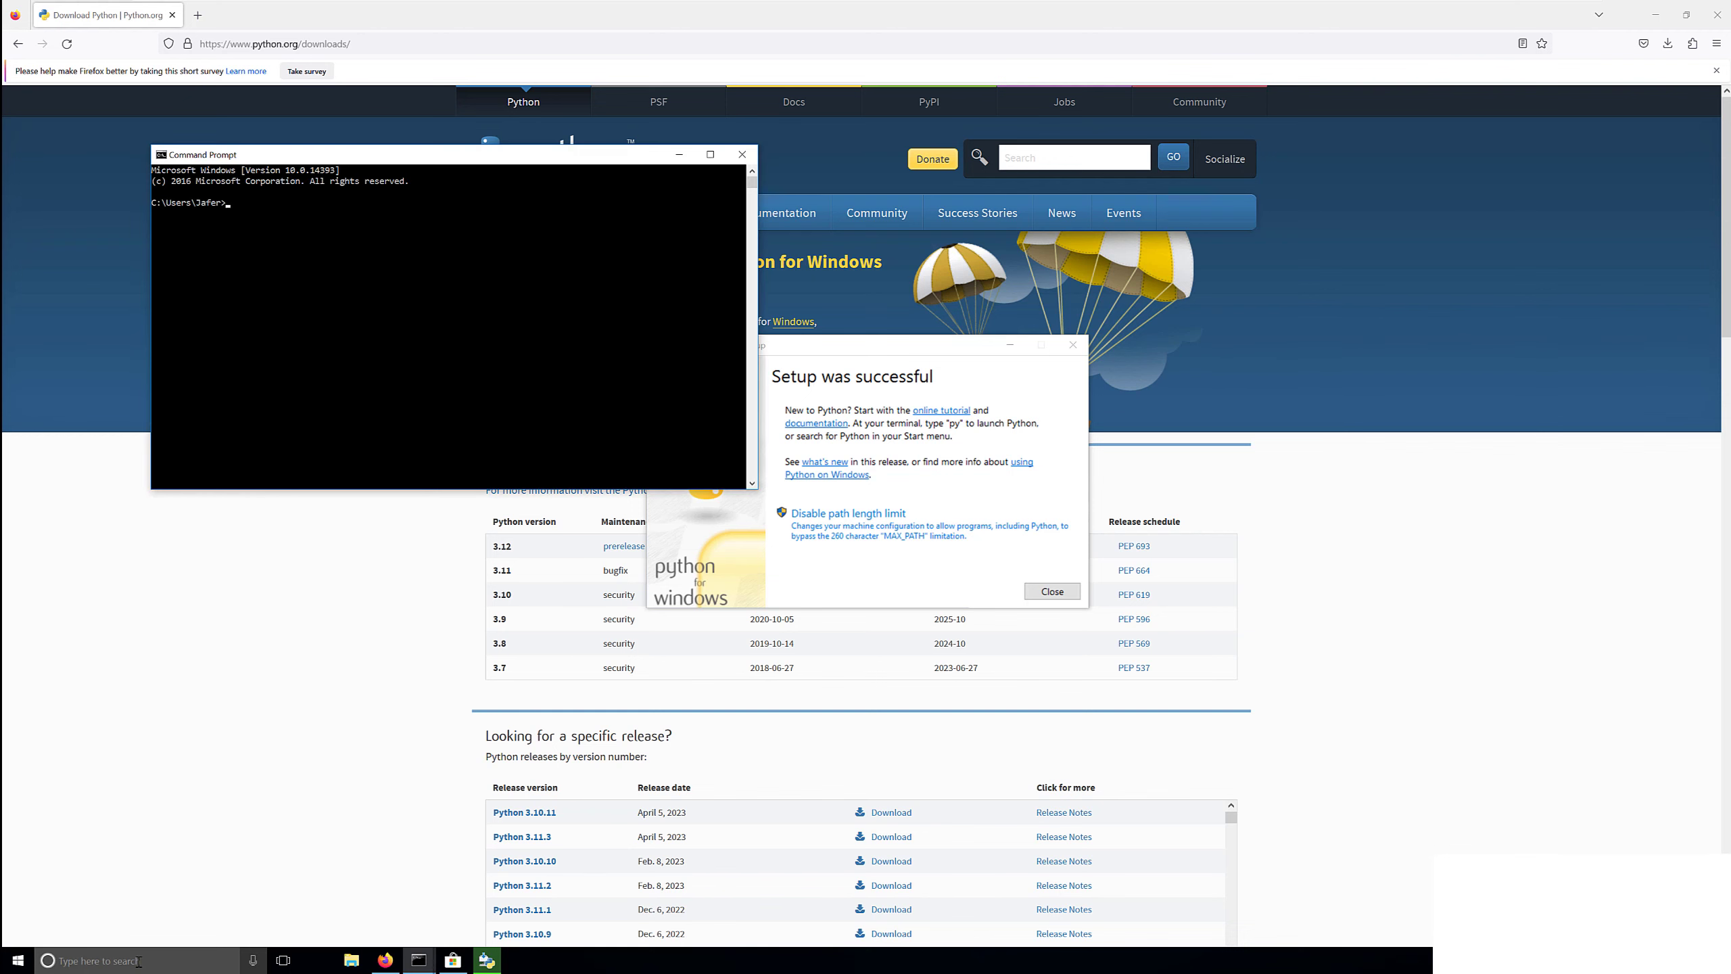
pyautogui.write('python ')
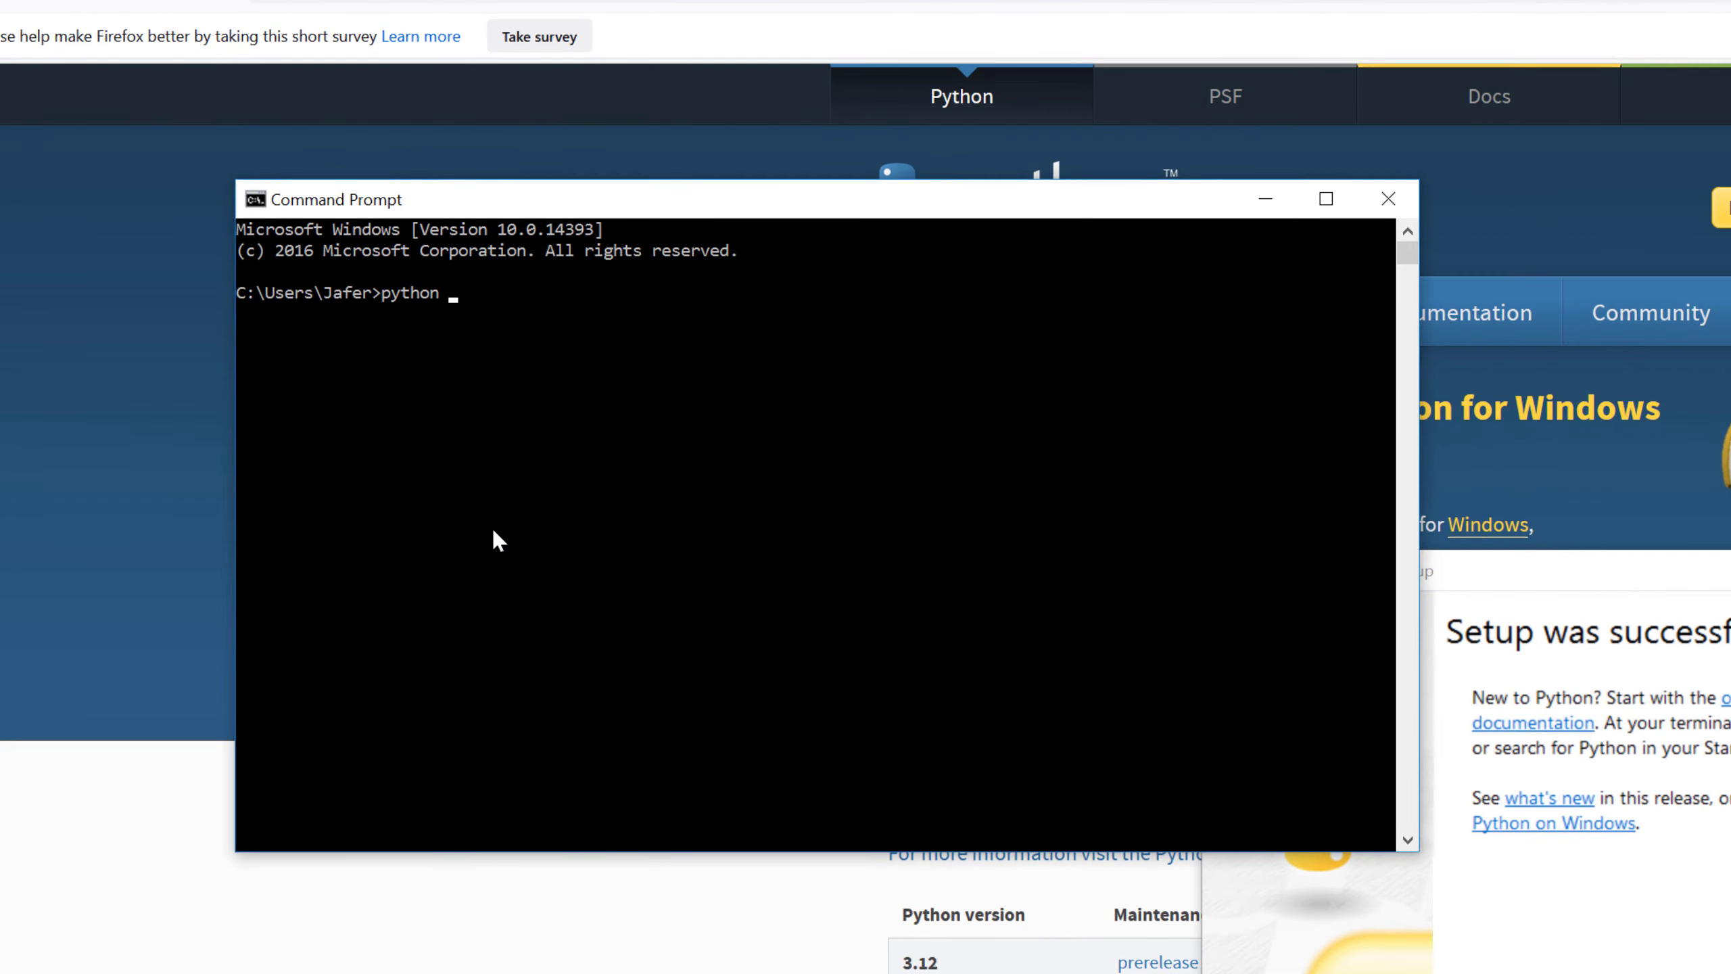
pyautogui.write('--version')
pyautogui.press('Return')
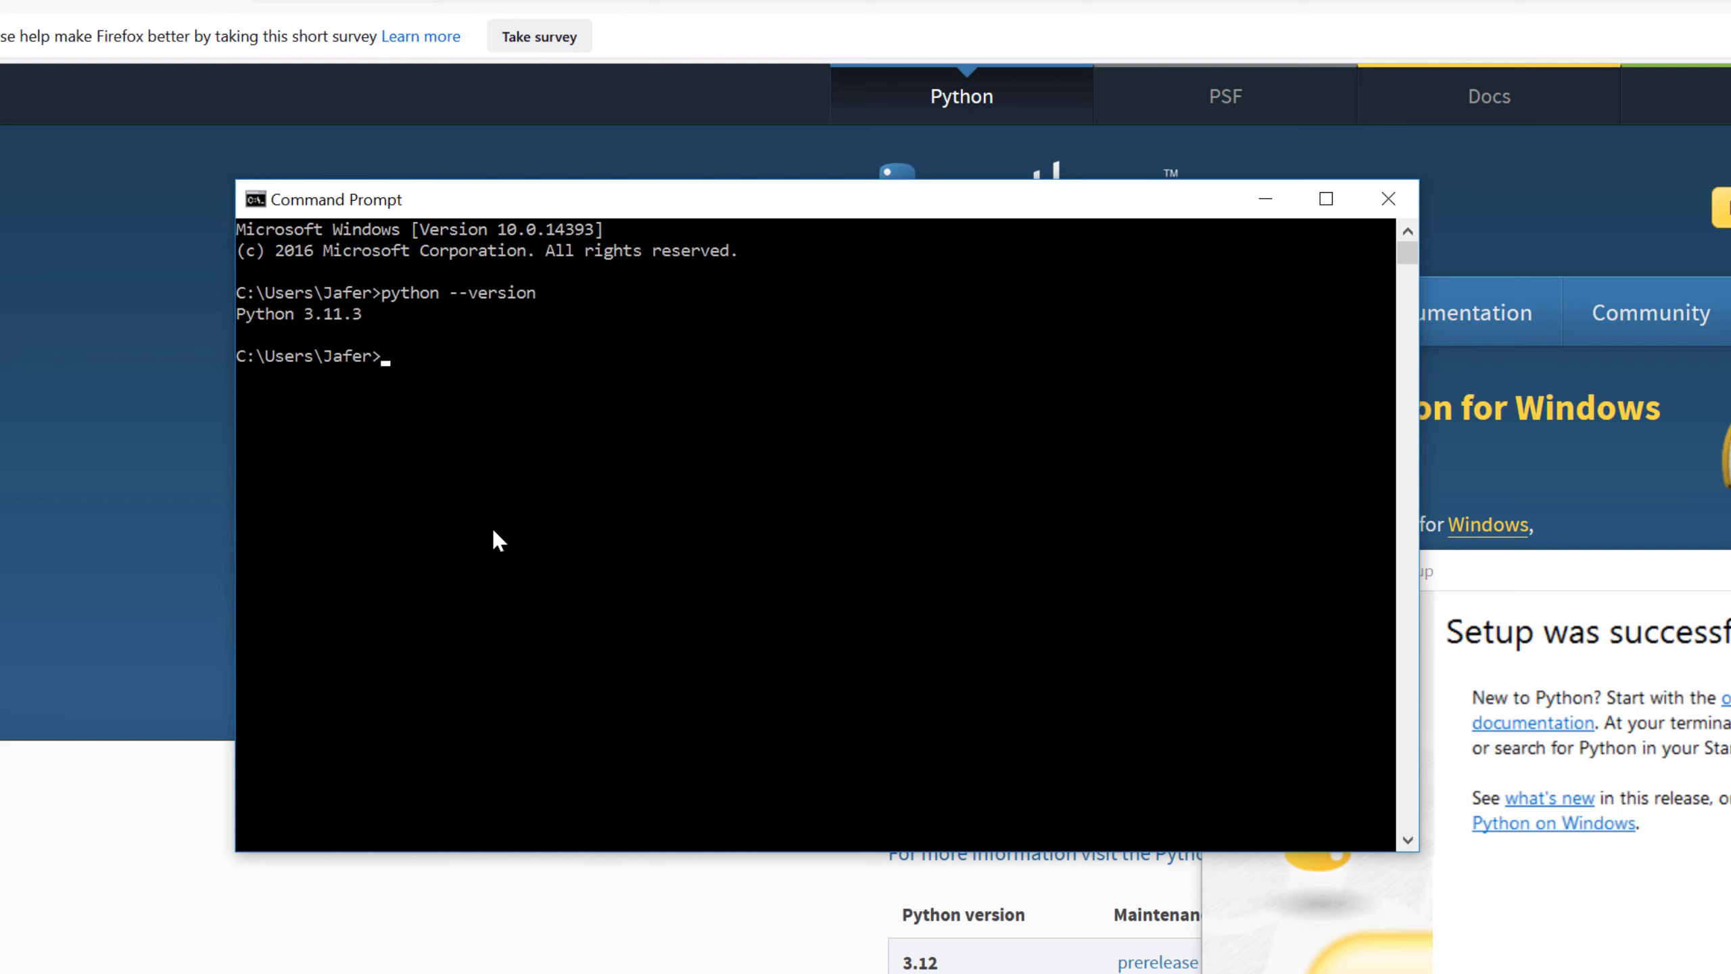
# Start the interactive Python interpreter from the command line, and leave it with exit().
pyautogui.write('python')
pyautogui.press('Home')
pyautogui.press('Return')
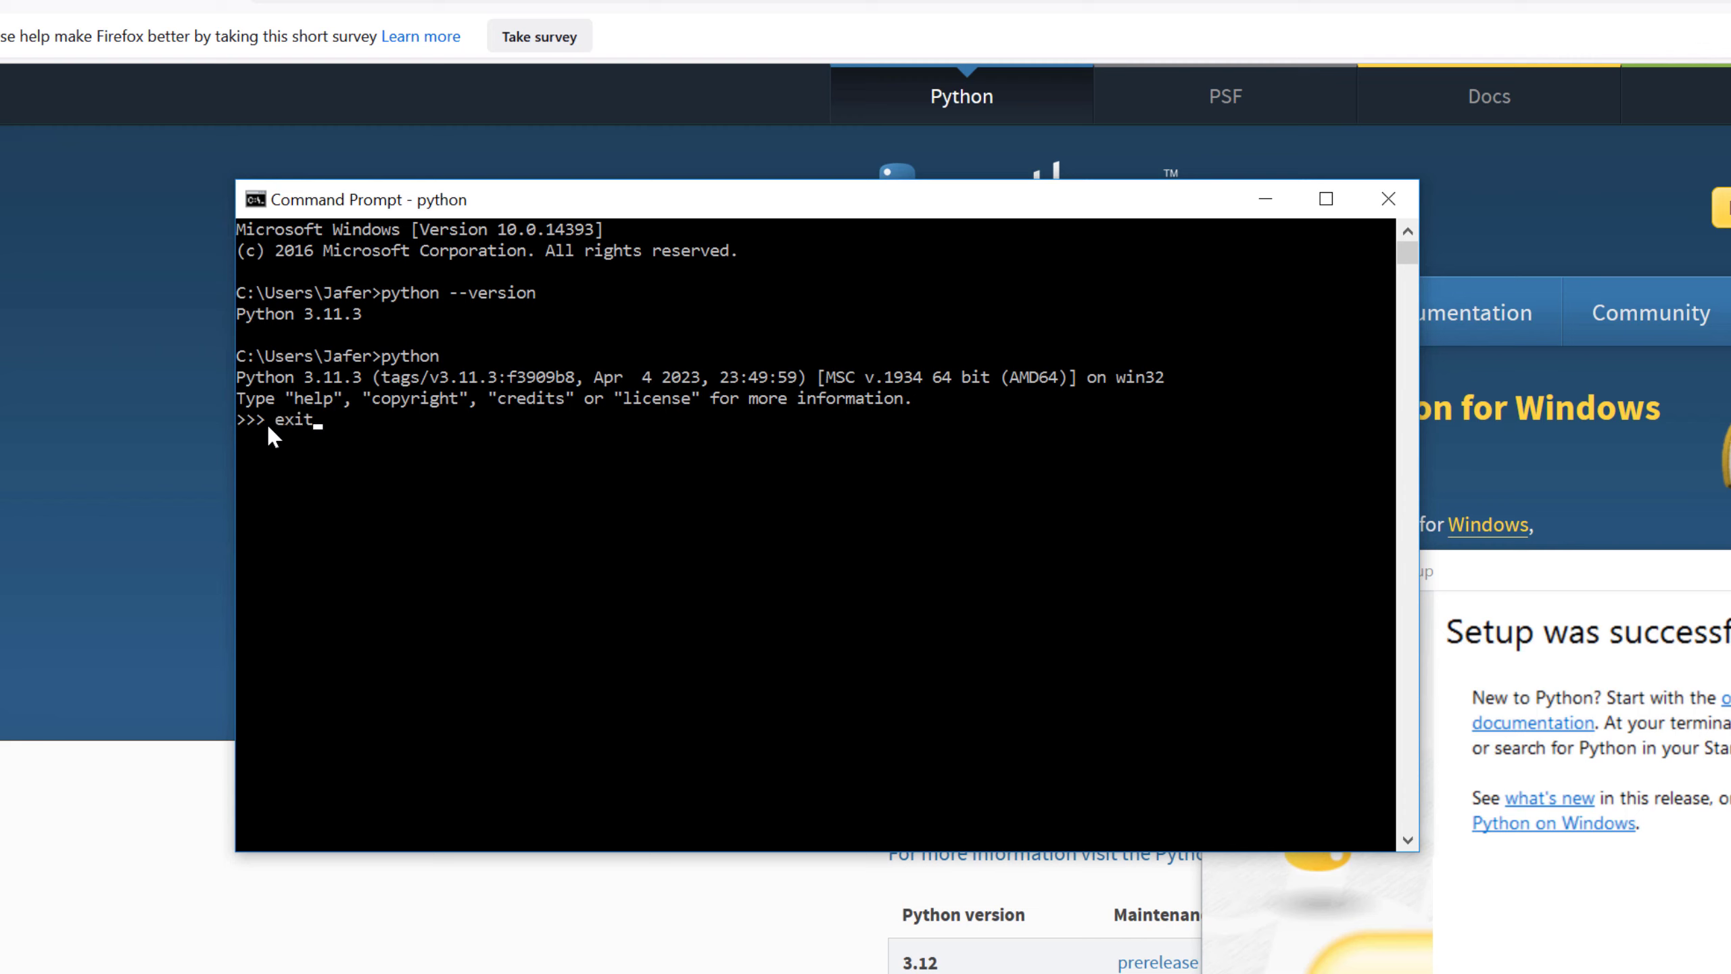
pyautogui.write('()')
pyautogui.press('Return')
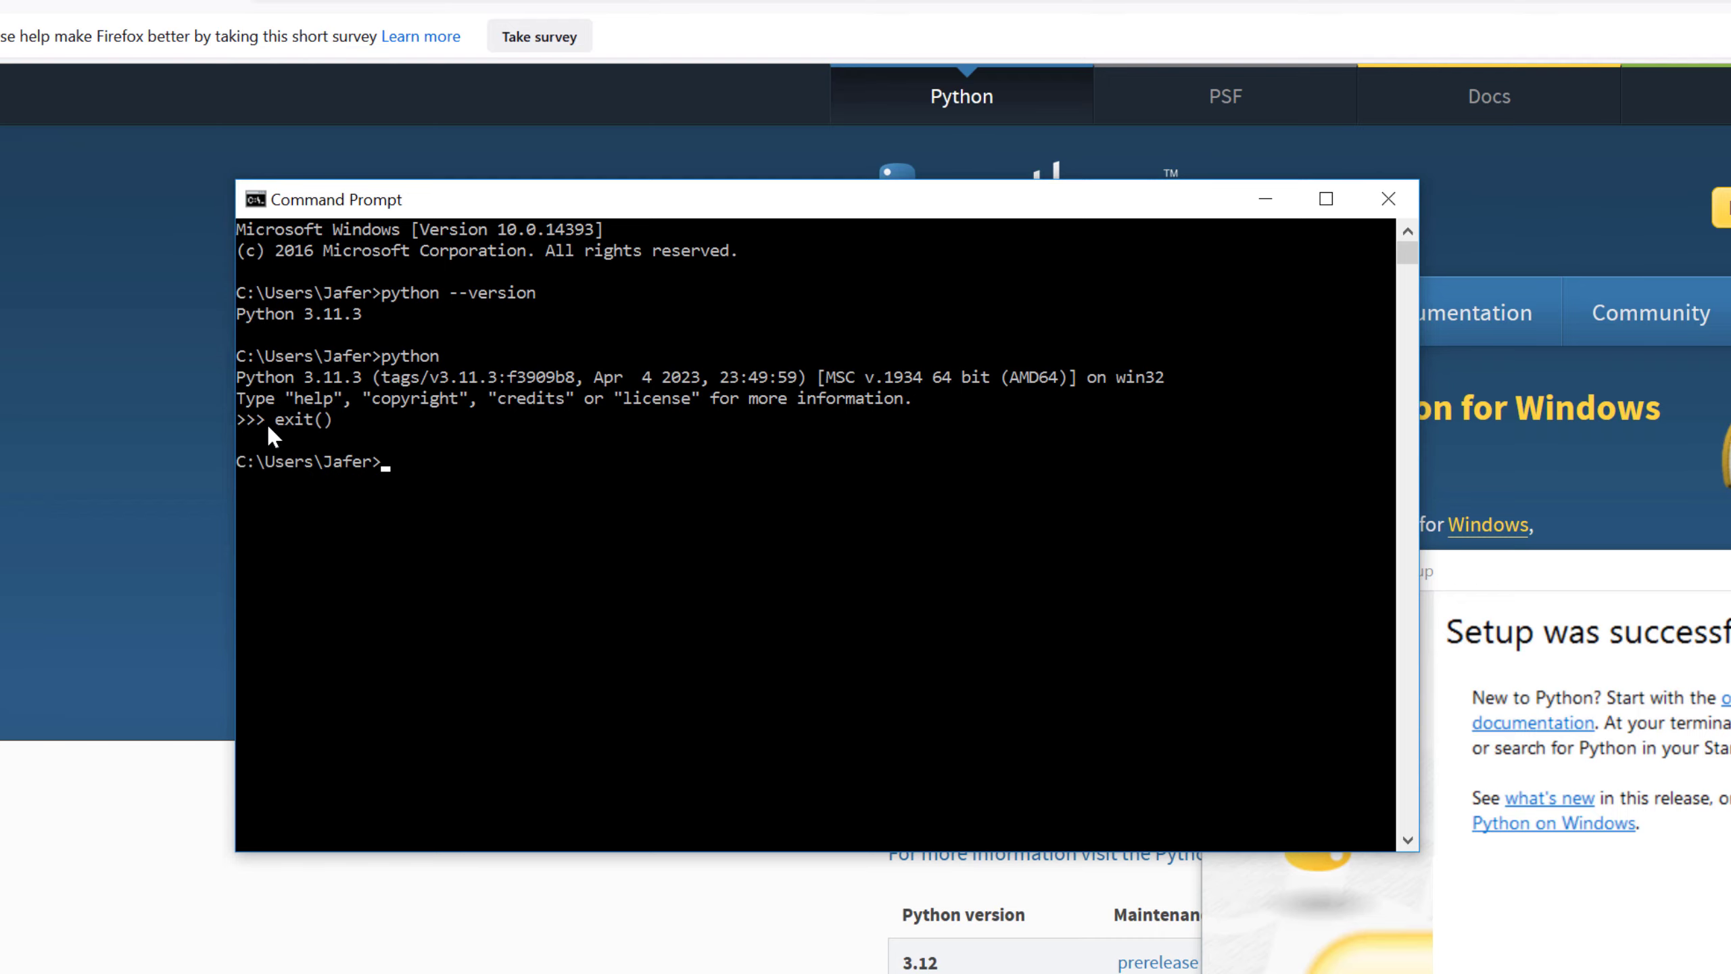